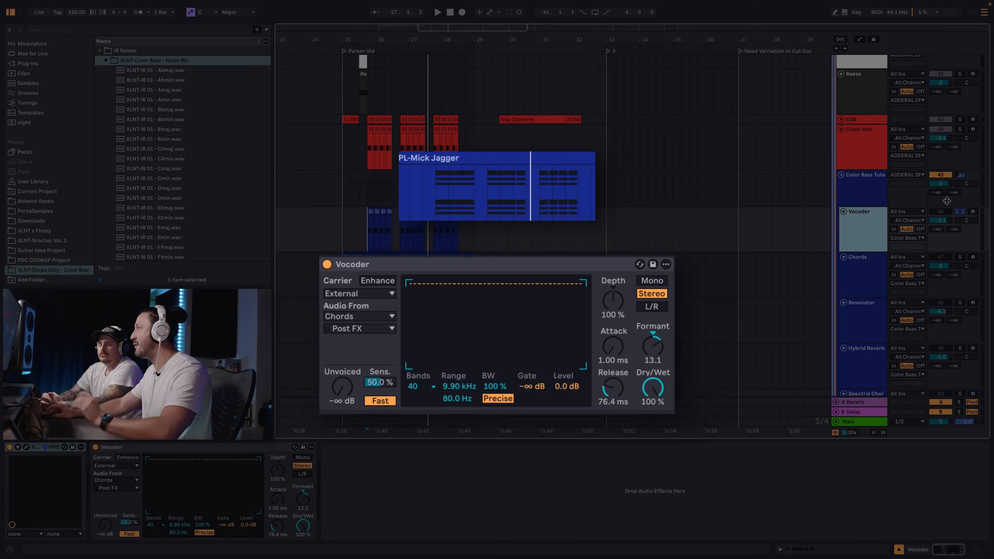
Step: Audition the Vocoder with 8 bands during playback, and restore it to 40 bands
key(space)
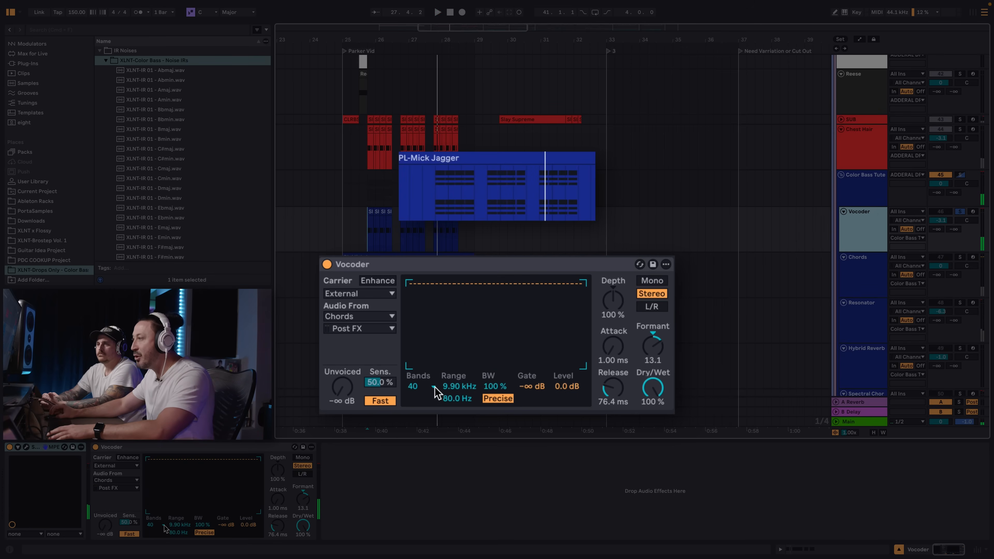
click(155, 527)
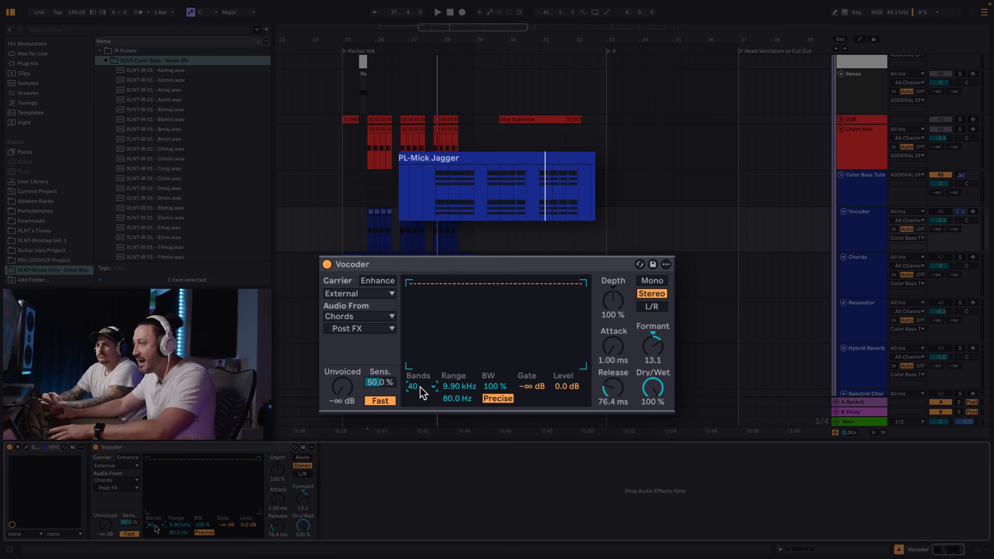
click(155, 527)
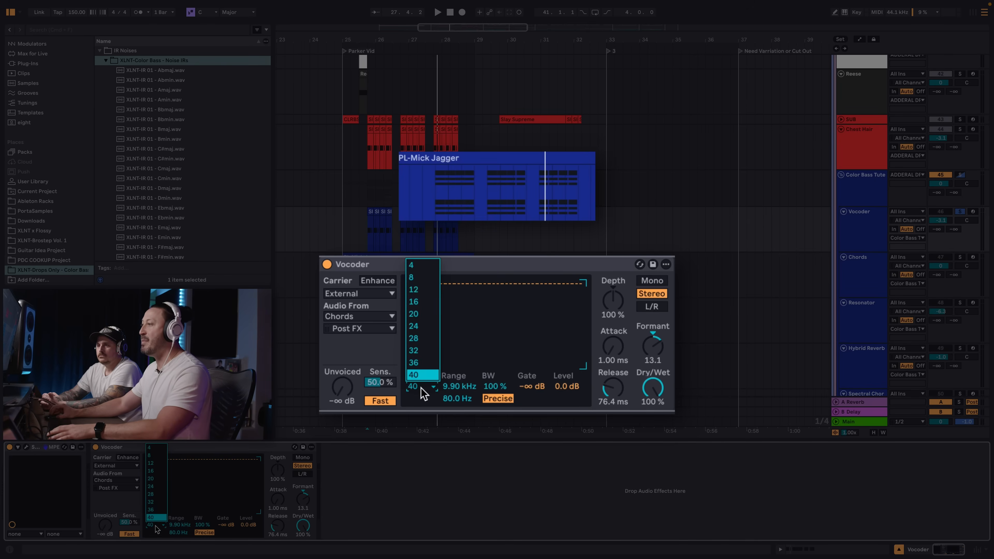
click(156, 455)
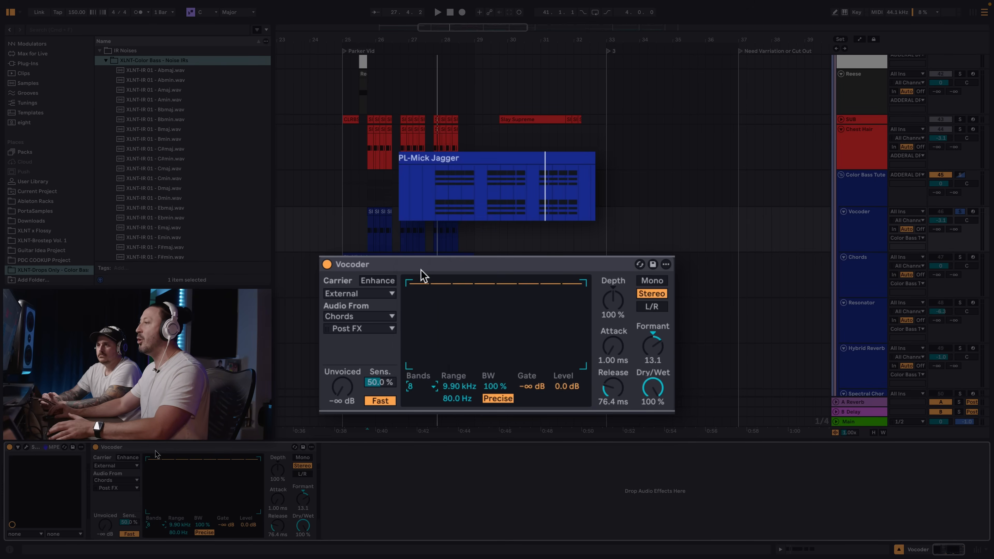
key(space)
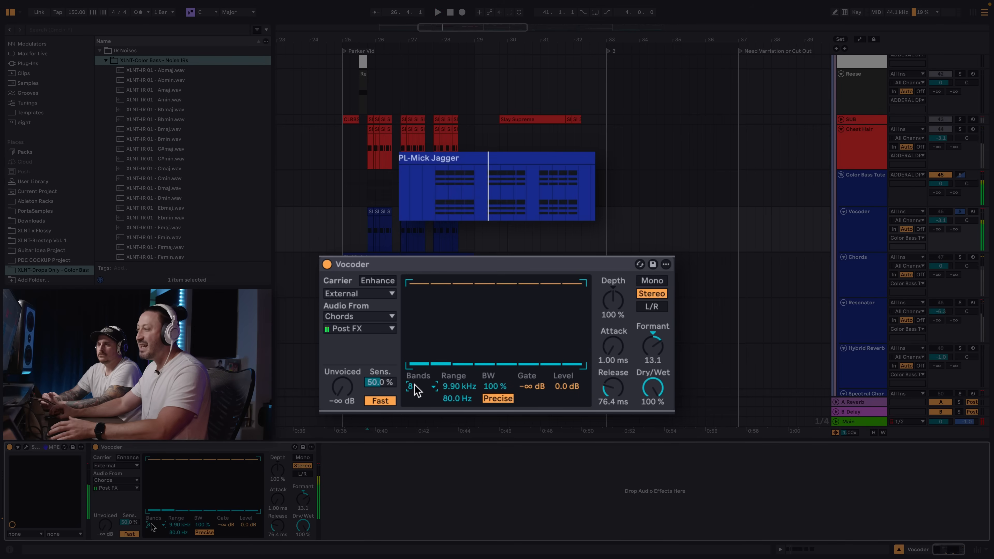
click(152, 527)
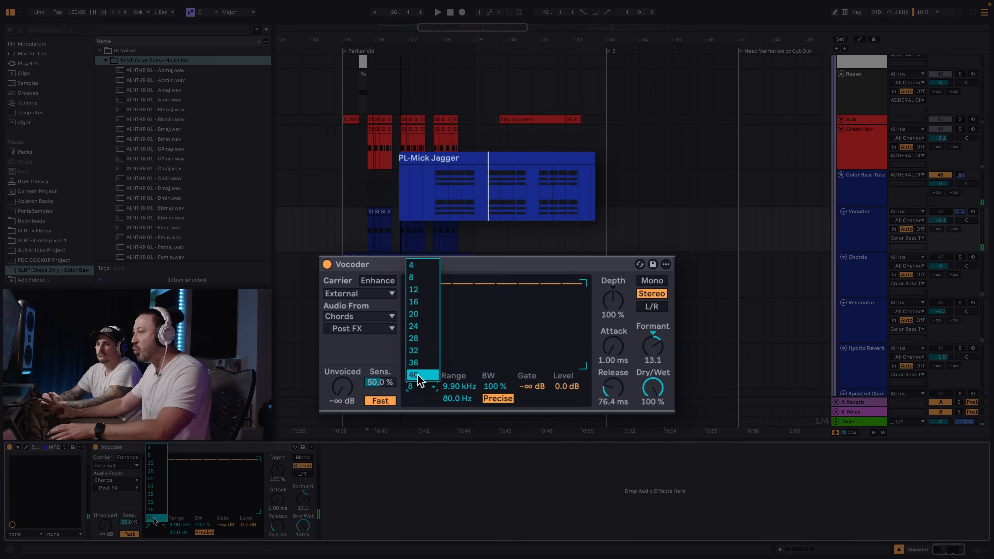
click(154, 517)
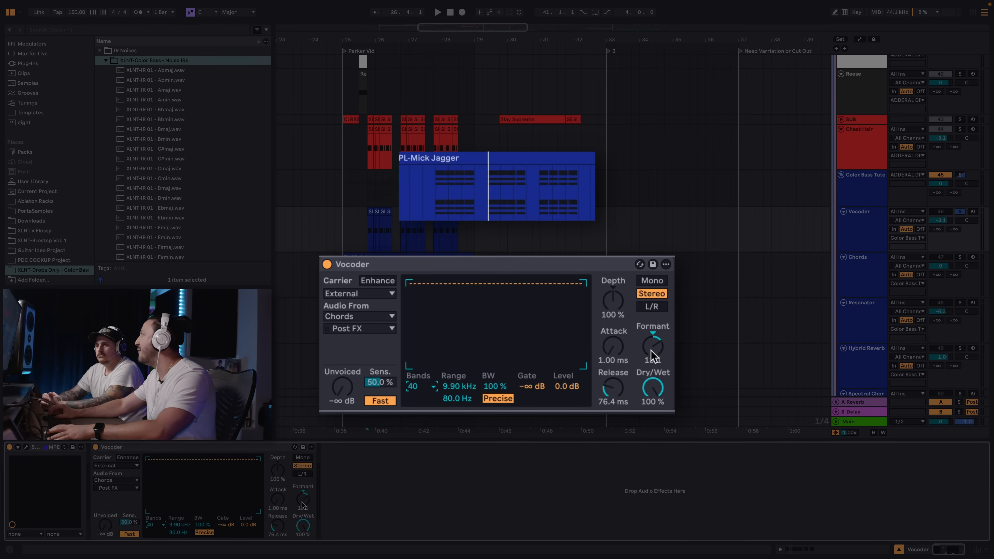
Step: Sweep the Vocoder's formant down and back up during playback, and settle on 7.43
key(space)
drag(651, 351, 651, 376)
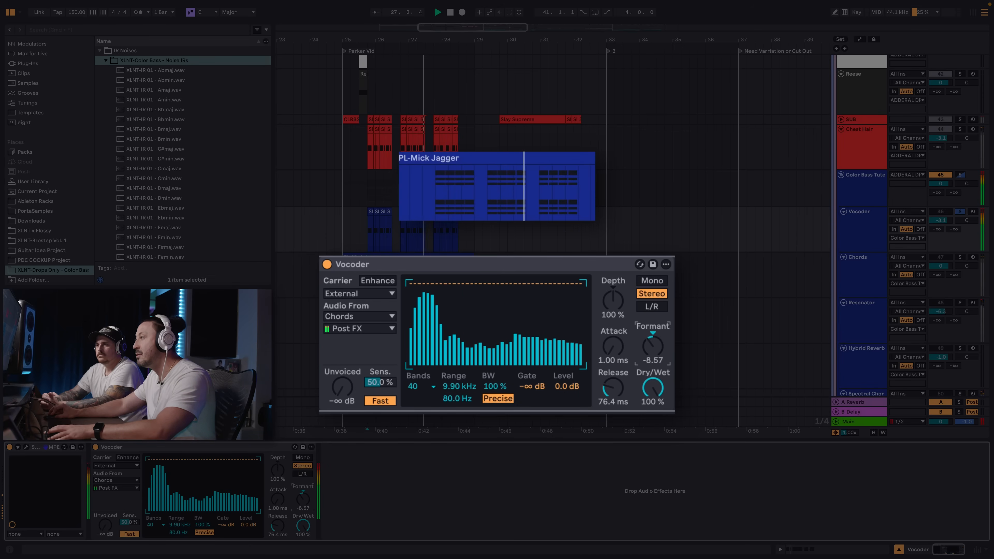
drag(650, 346, 651, 318)
key(space)
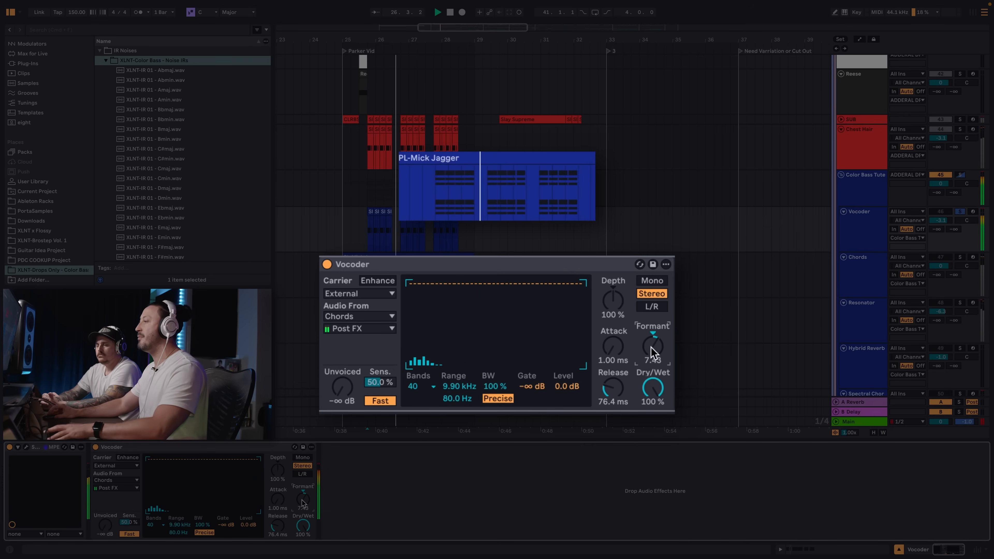
key(space)
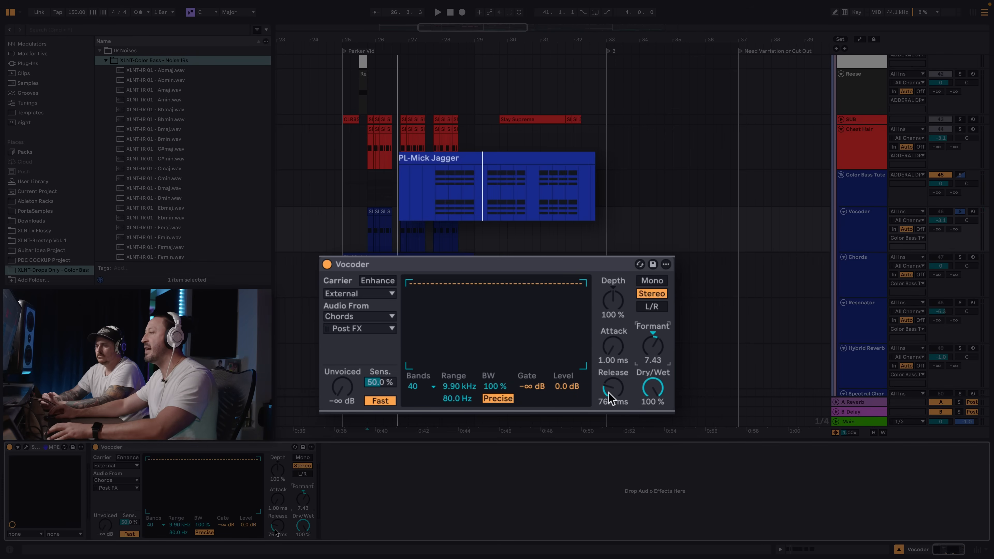
Step: Set the Vocoder's release to 55.6 ms and its dry/wet to 39 % while listening to the playback
key(space)
mouse_move(609, 398)
mouse_down()
mouse_move(610, 376)
mouse_move(612, 396)
mouse_move(611, 386)
mouse_up()
key(space)
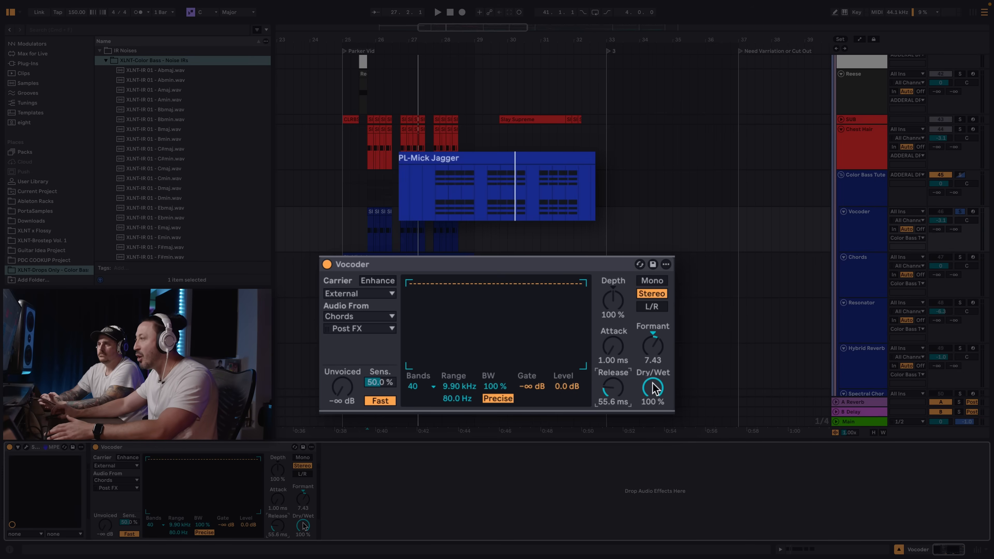
drag(655, 392, 654, 415)
key(space)
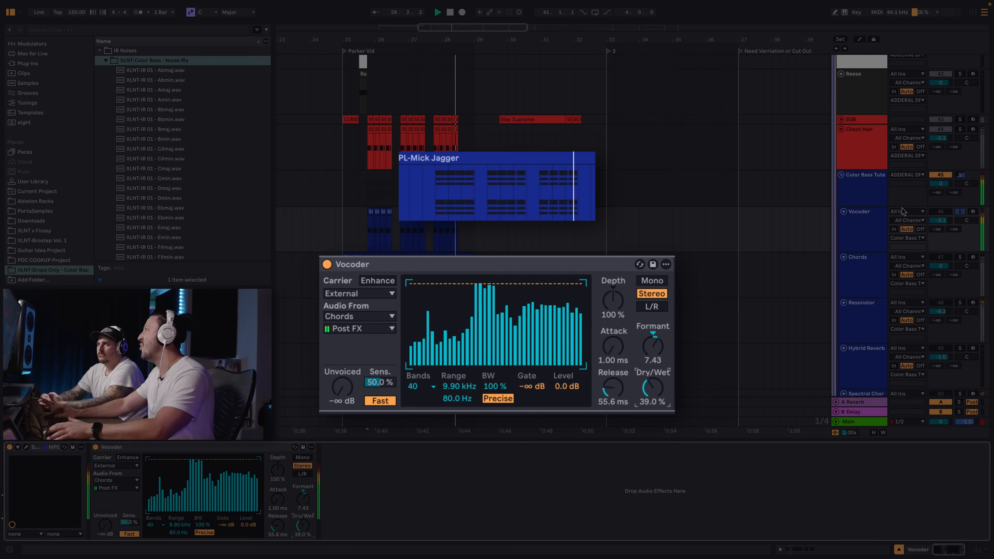
key(space)
Step: Unsolo the Vocoder track and play the arrangement from bar 25 to hear it with the other tracks
click(960, 212)
click(946, 212)
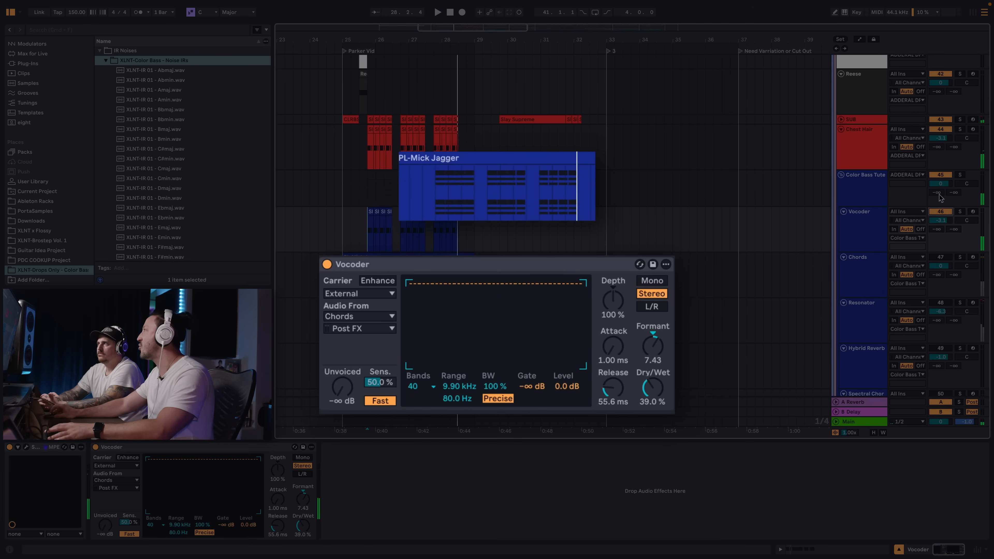
click(934, 131)
click(346, 241)
key(space)
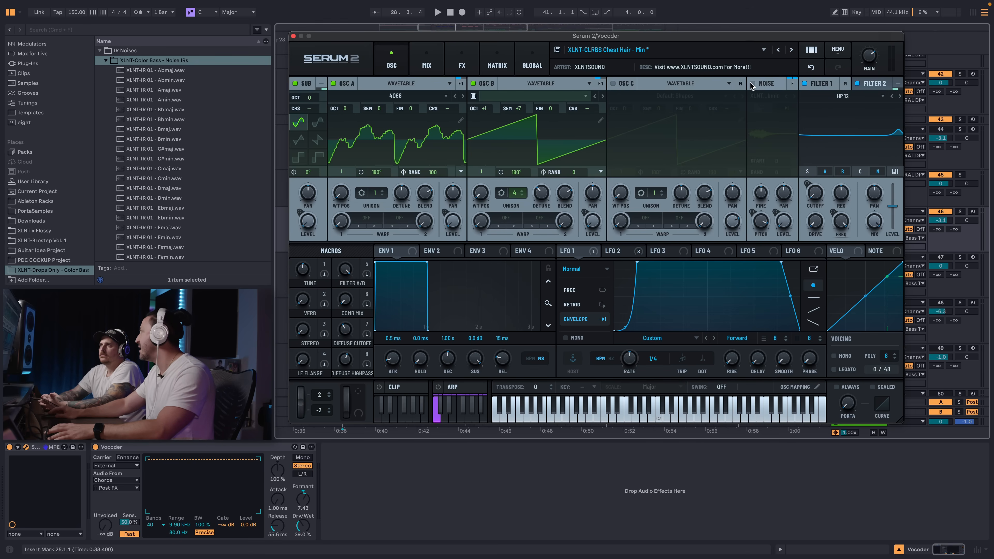
Step: Compare the Vocoder track's Serum 2 patch with the noise oscillator on and off during playback, and close the plugin window
drag(465, 36, 461, 194)
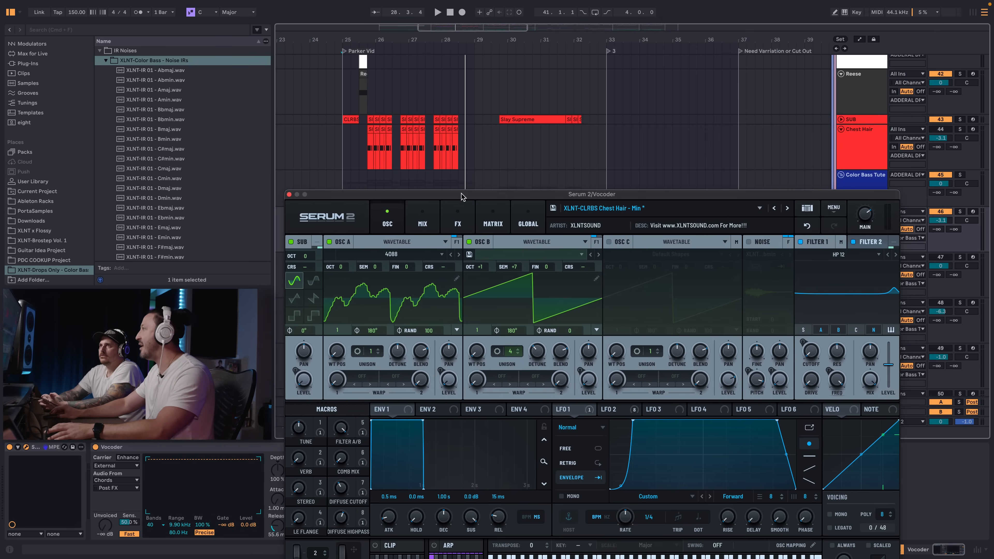
drag(882, 195, 901, 69)
key(space)
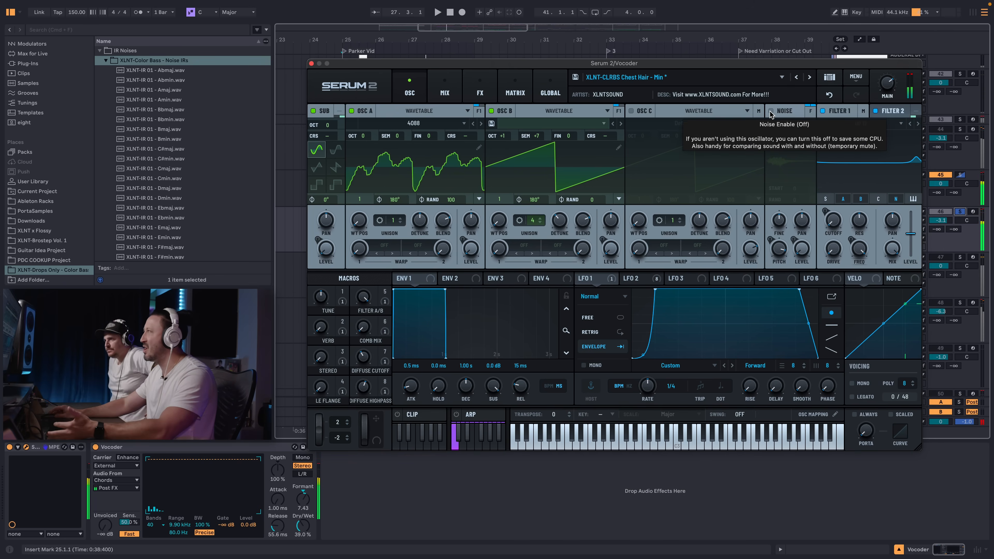
click(771, 112)
key(space)
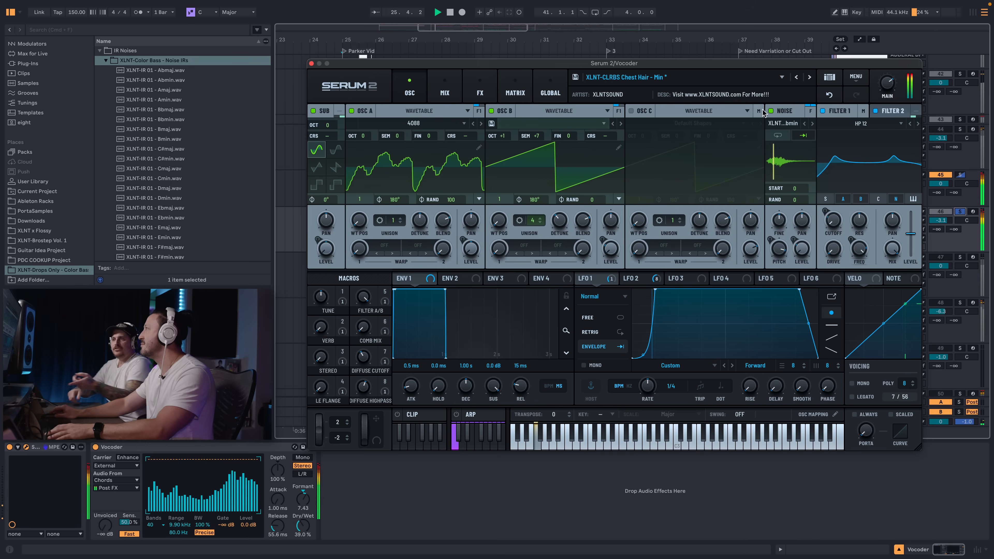
key(space)
click(771, 111)
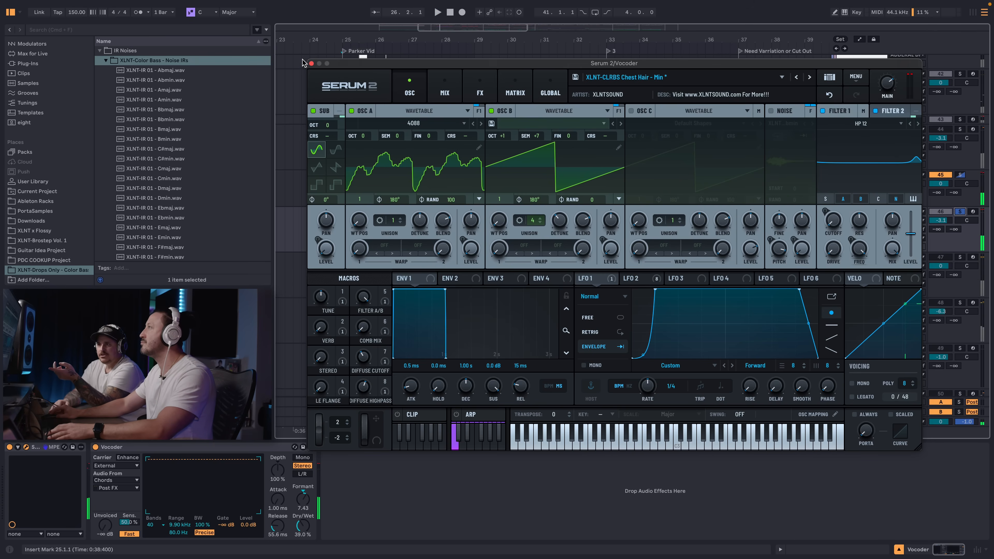
click(311, 64)
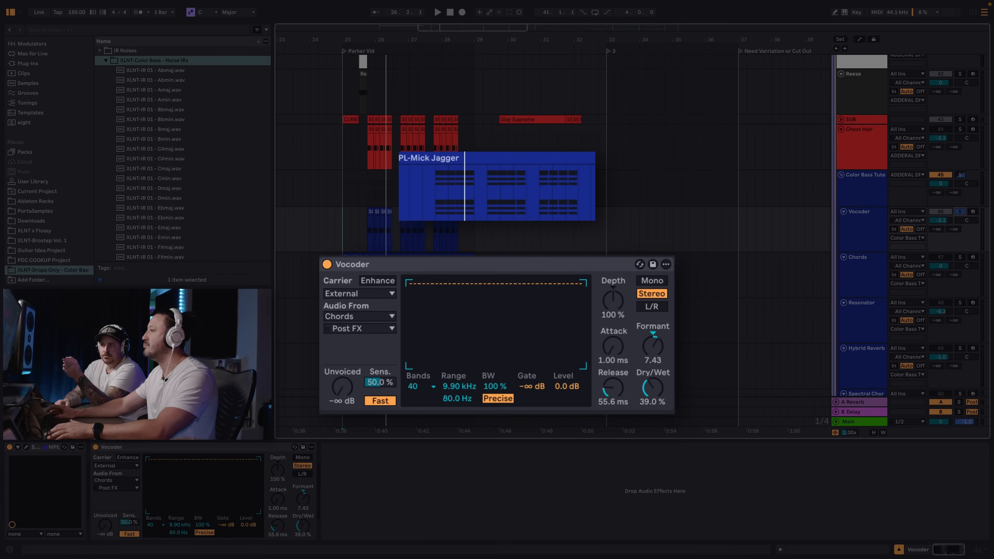
Step: Set the upper limit of the Vocoder's frequency range to 18.0 kHz during playback
key(space)
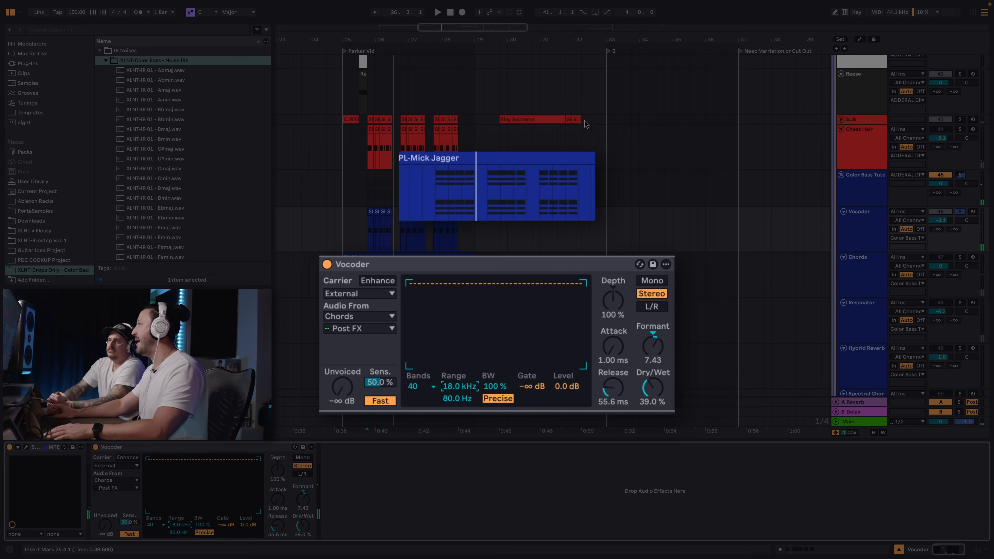
click(857, 229)
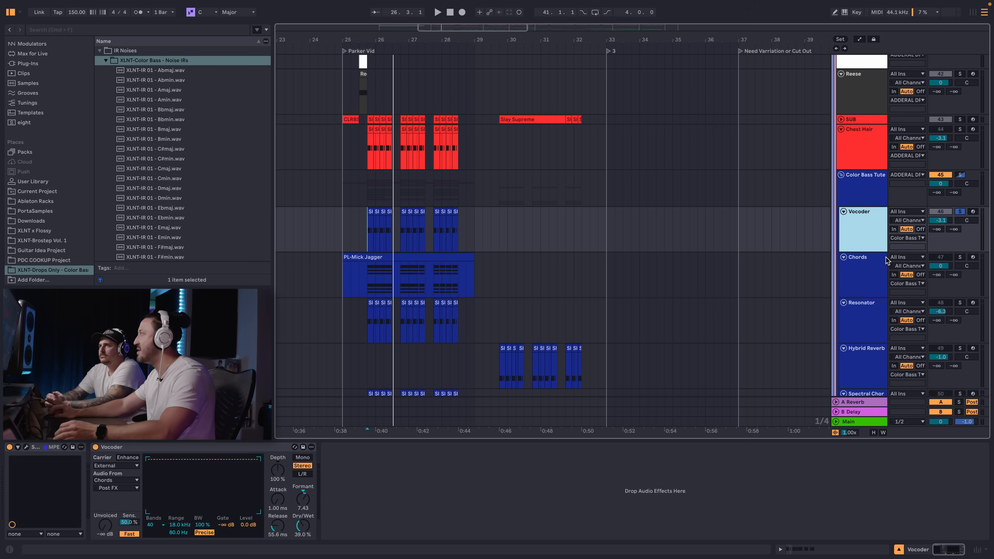
Step: Examine the Serum 2 patch on the Chords track, and return to the Vocoder track's devices
click(854, 273)
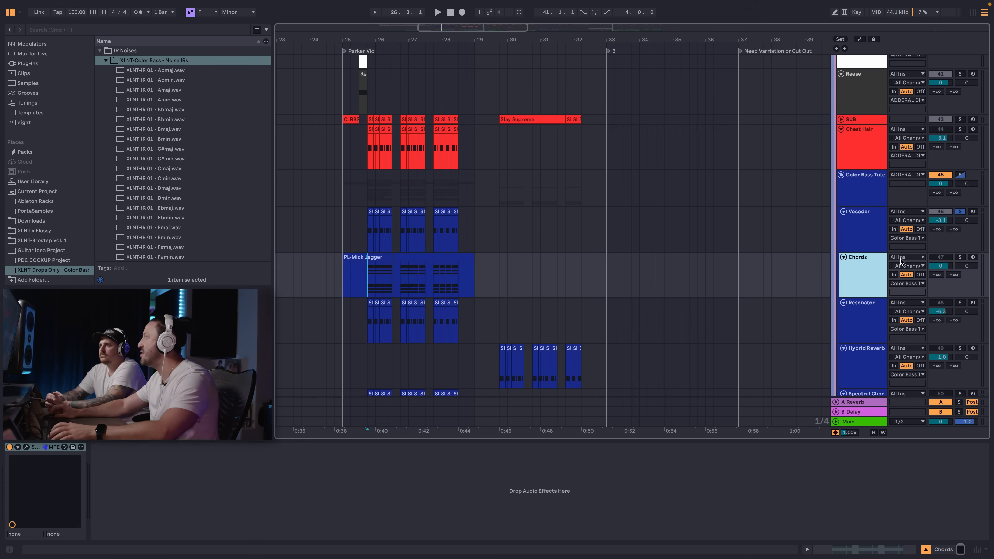
click(25, 447)
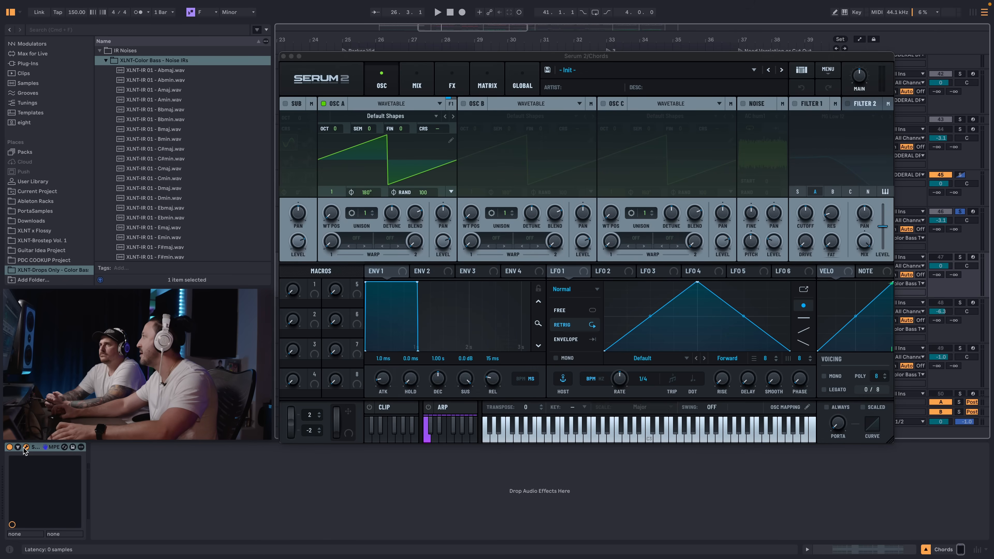
click(25, 447)
click(780, 242)
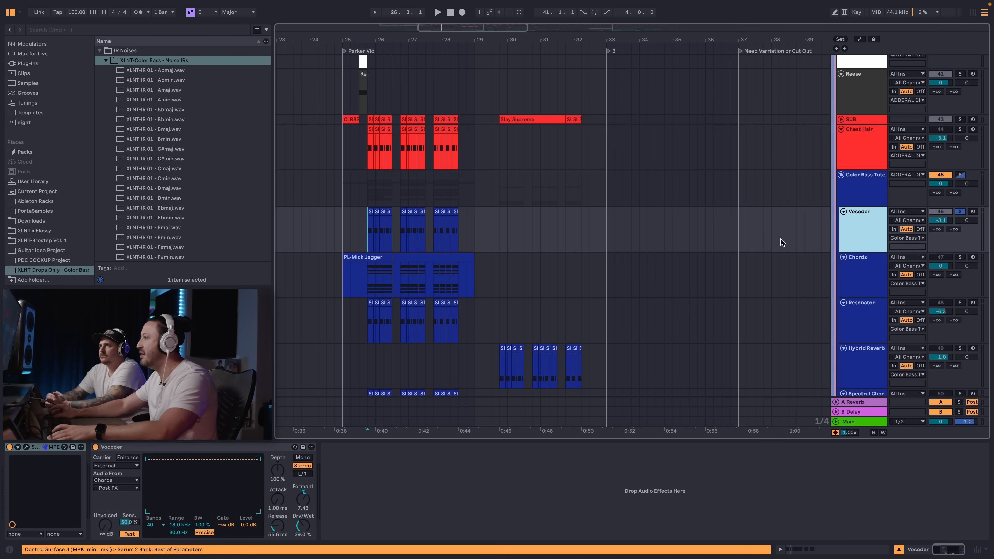
Step: Examine the Vocoder's carrier types and the list of tracks available as its external audio source
click(108, 466)
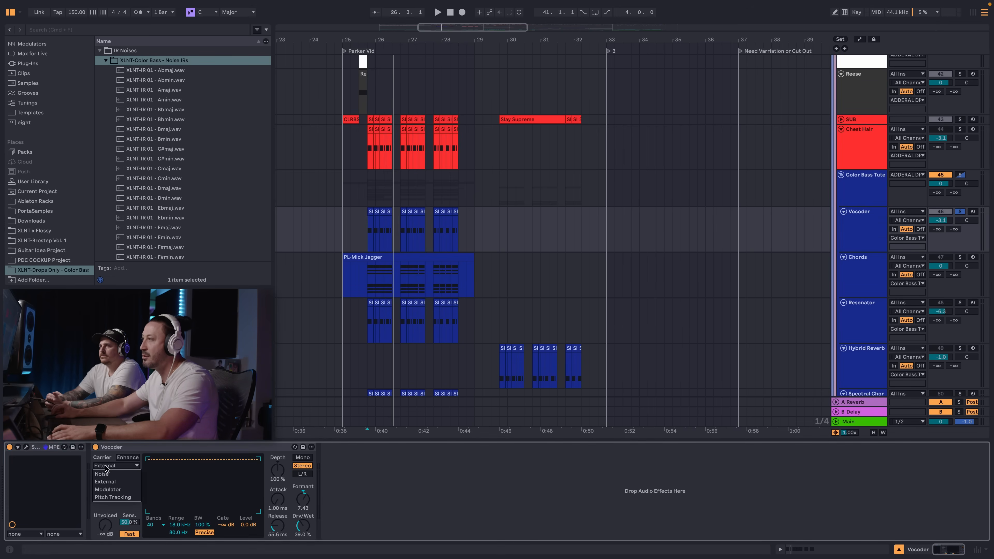
click(106, 459)
click(124, 481)
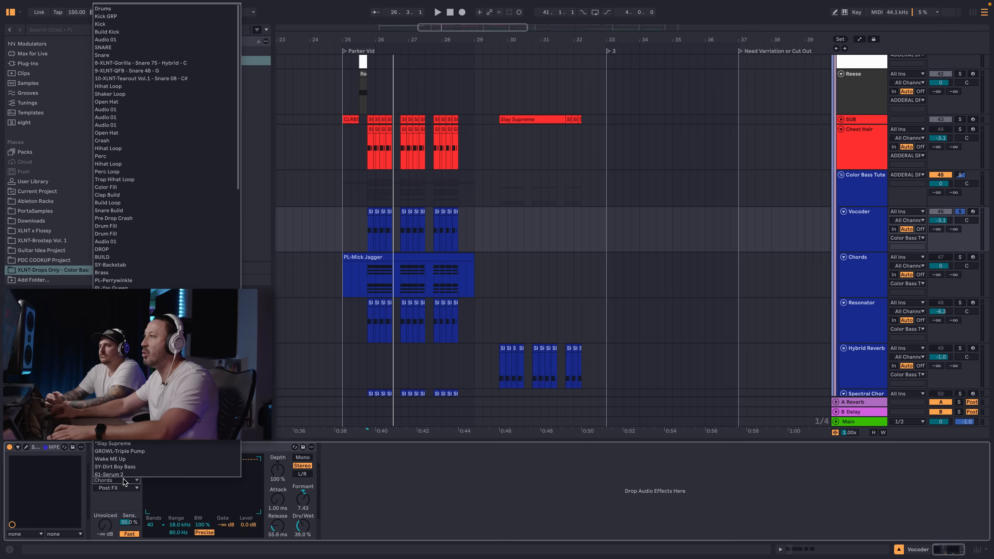
scroll(151, 212, down, 15)
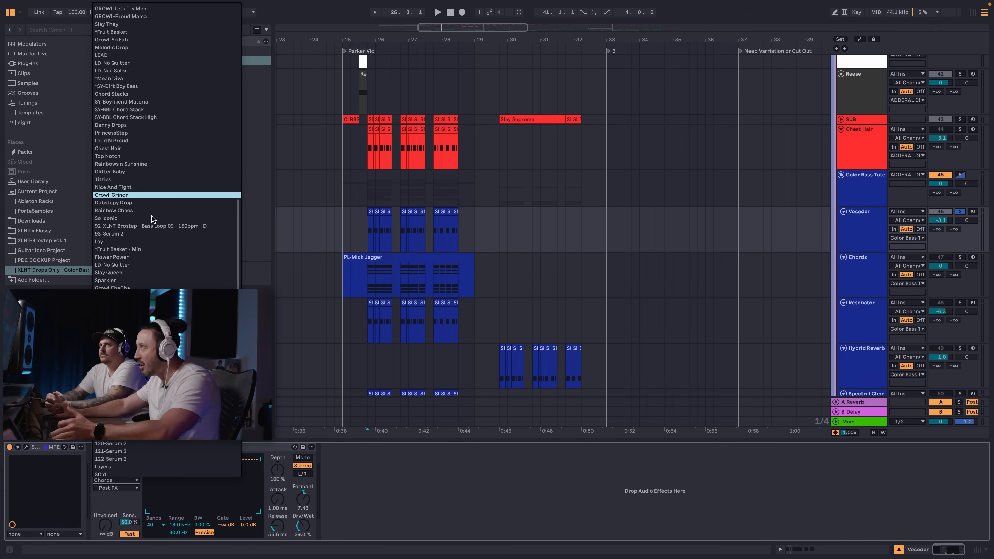
scroll(146, 255, up, 15)
scroll(146, 255, down, 15)
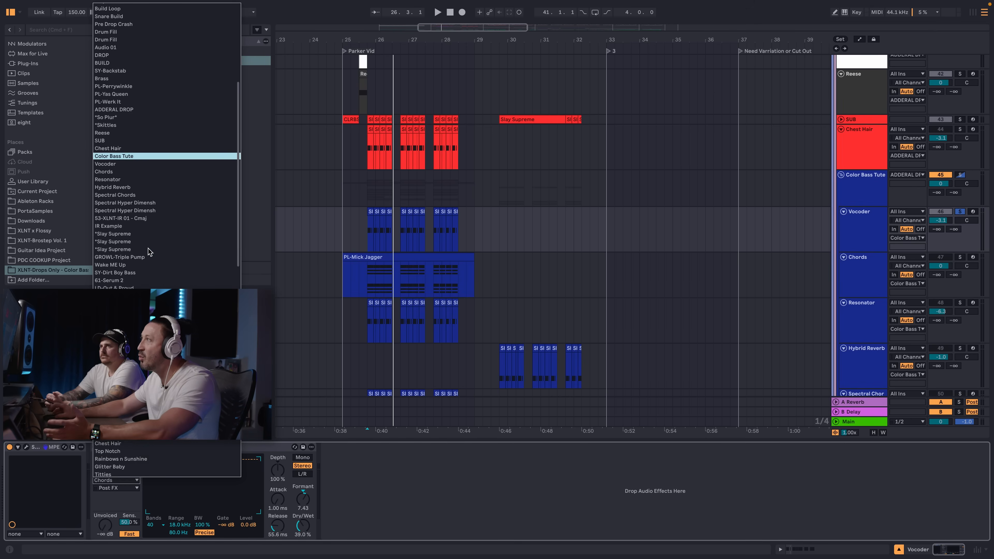
scroll(148, 251, up, 15)
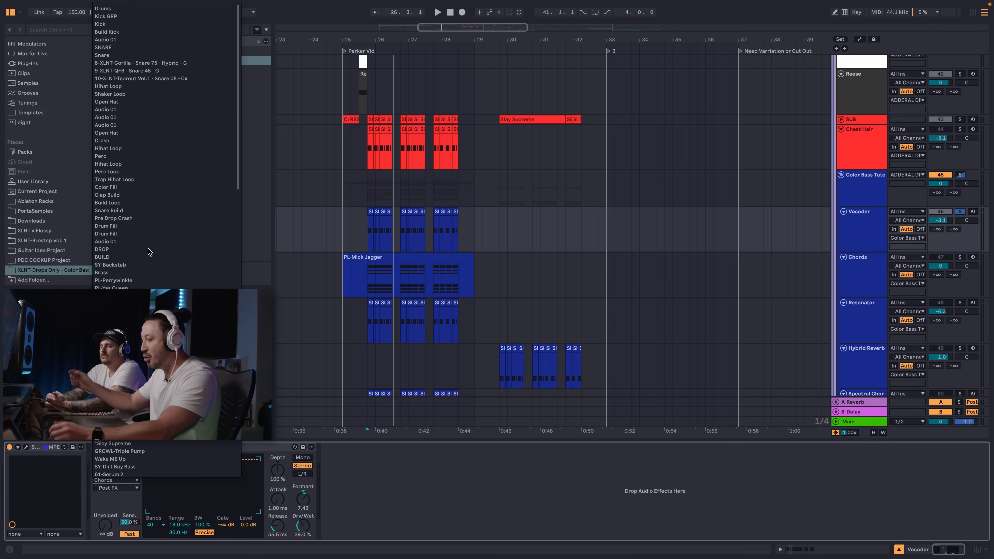
key(Escape)
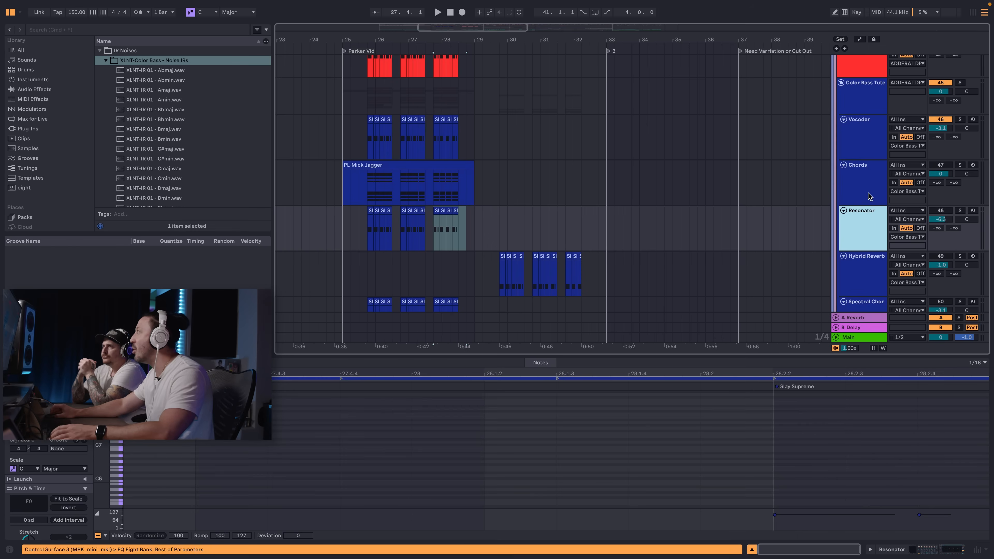
Step: Select the Resonator track and show its device chain
click(868, 192)
click(861, 230)
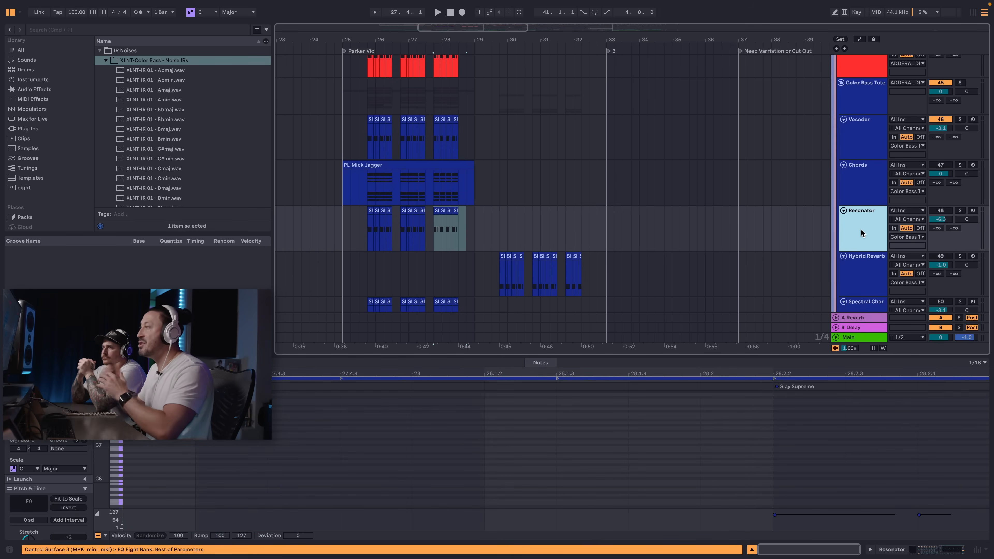
click(861, 233)
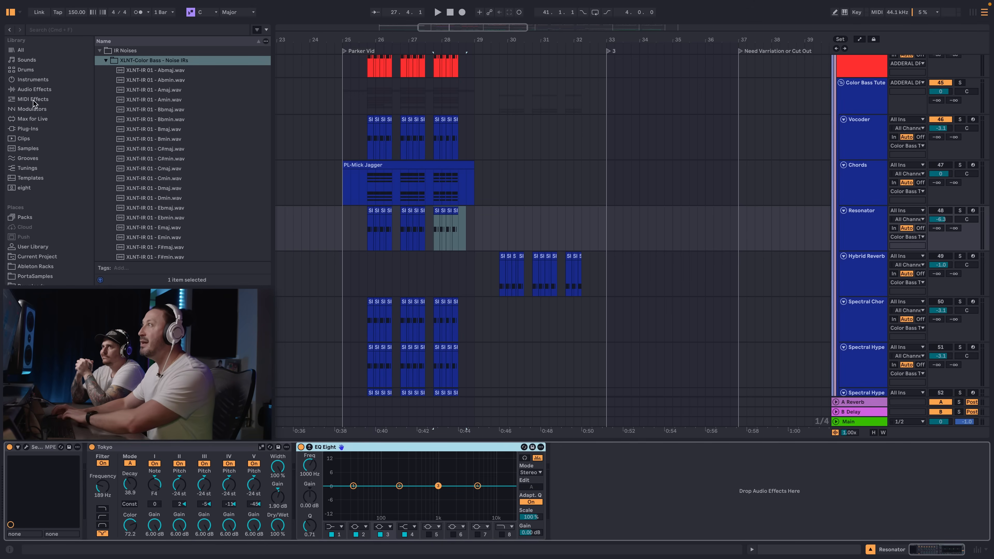
Step: Find the Resonators device by searching the audio effects for "resonat"
click(34, 89)
click(60, 29)
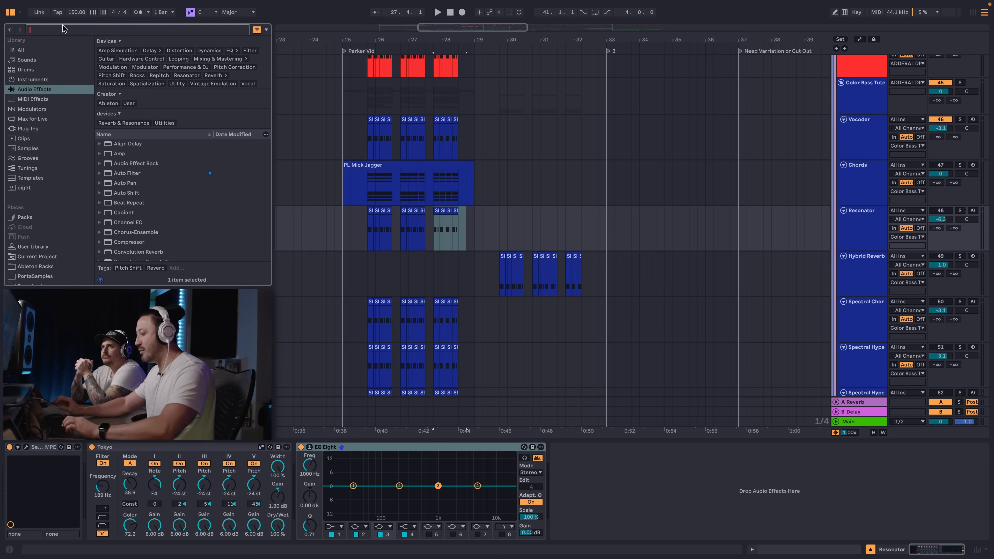
text(resonat)
scroll(153, 178, up, 2)
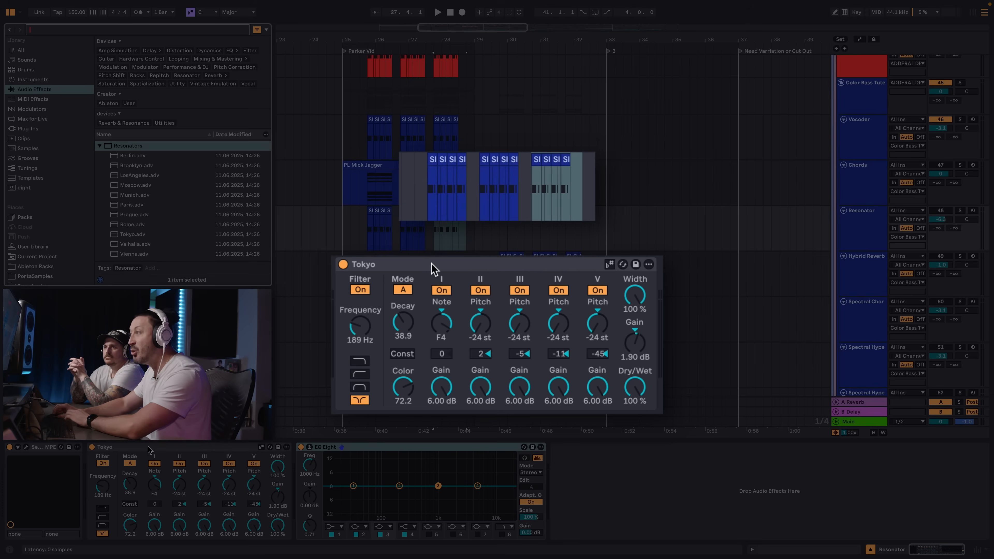
Step: Play the arrangement from the start of the Resonator track's first clip to audition the Tokyo preset
click(367, 244)
key(space)
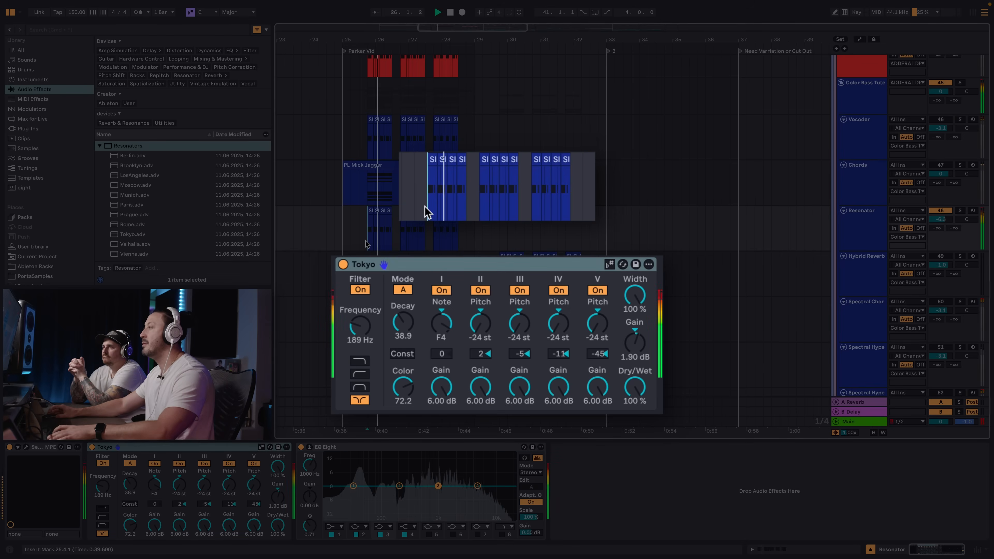
Step: Solo the Resonator track and load the LosAngeles Resonators preset onto it
click(960, 211)
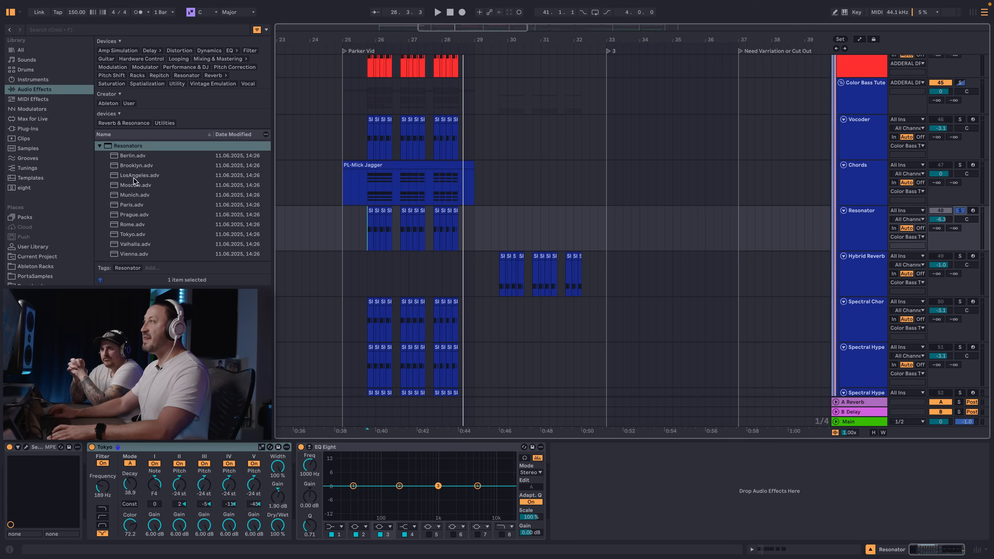
scroll(134, 190, down, 1)
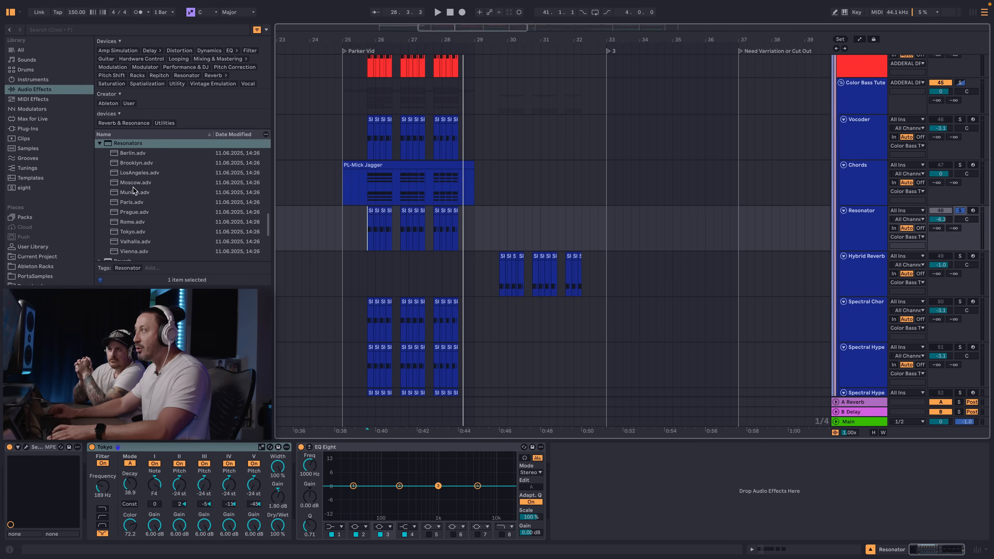
click(144, 172)
double_click(143, 173)
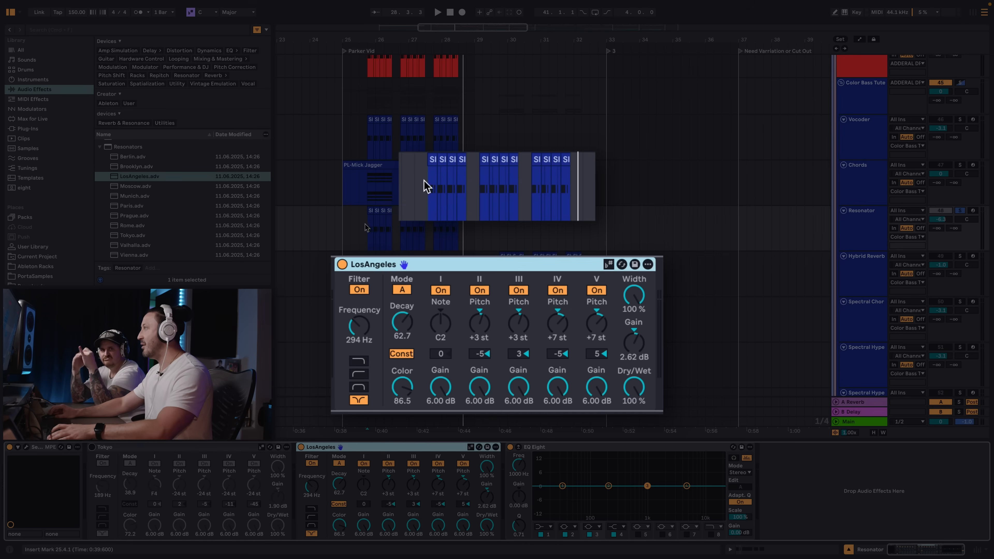
Step: Play the Resonator track from the start of its first clip to audition the LosAngeles preset
click(371, 230)
key(space)
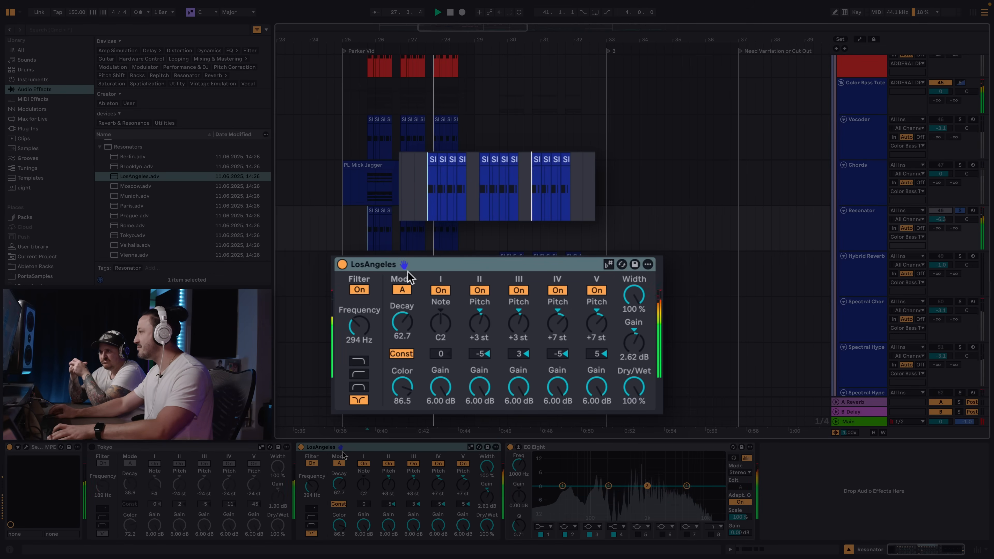
key(space)
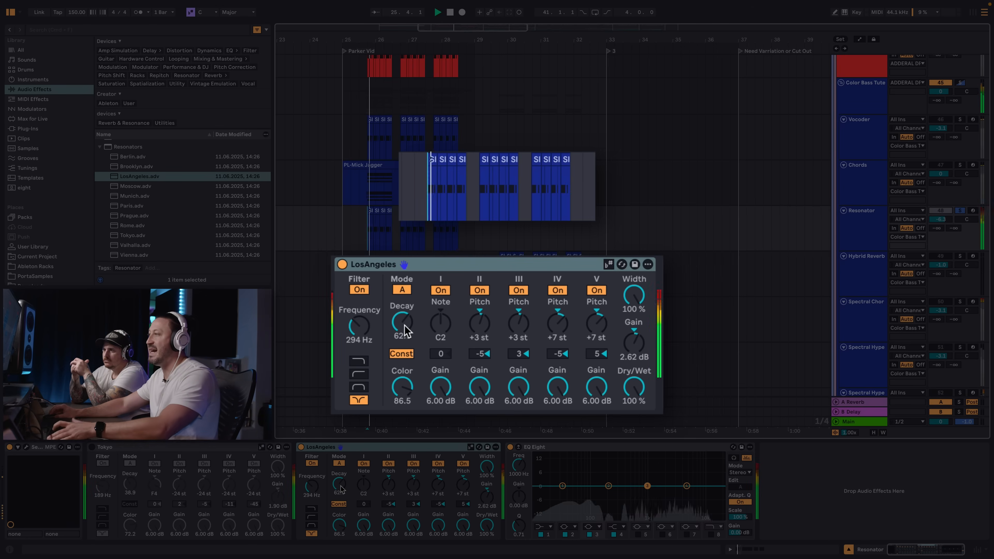
Step: Lower the LosAngeles preset's Decay to 25.4, replaying the clips to compare the sound
key(space)
drag(405, 325, 405, 349)
key(space)
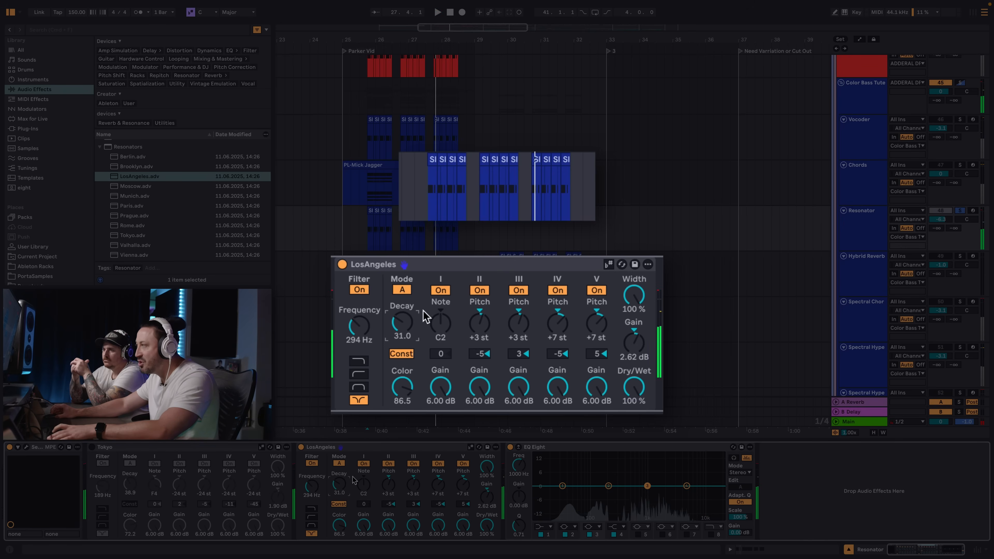
key(space)
key(space)
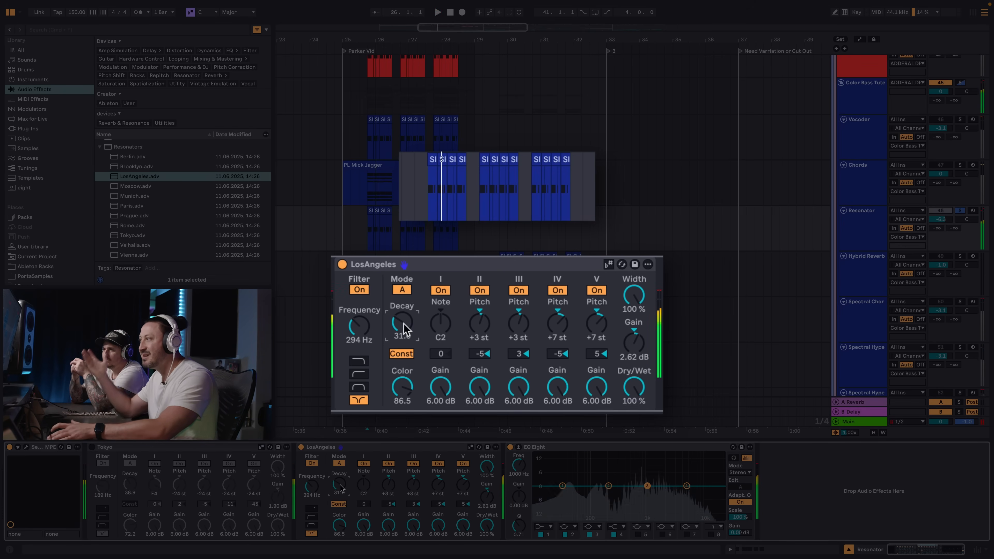
key(space)
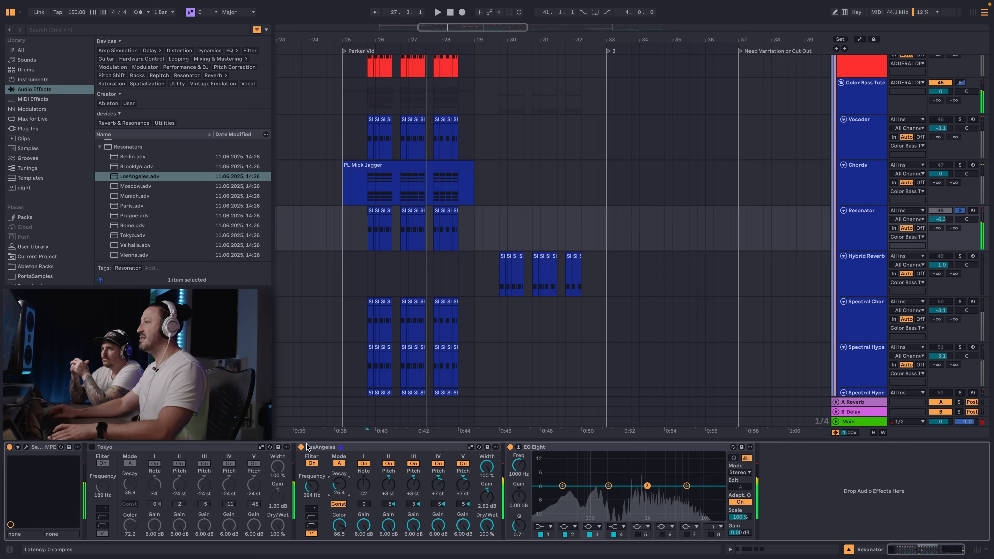
Step: Bypass the LosAngeles Resonators, re-enable the Tokyo Resonators and play the clips to compare
click(302, 446)
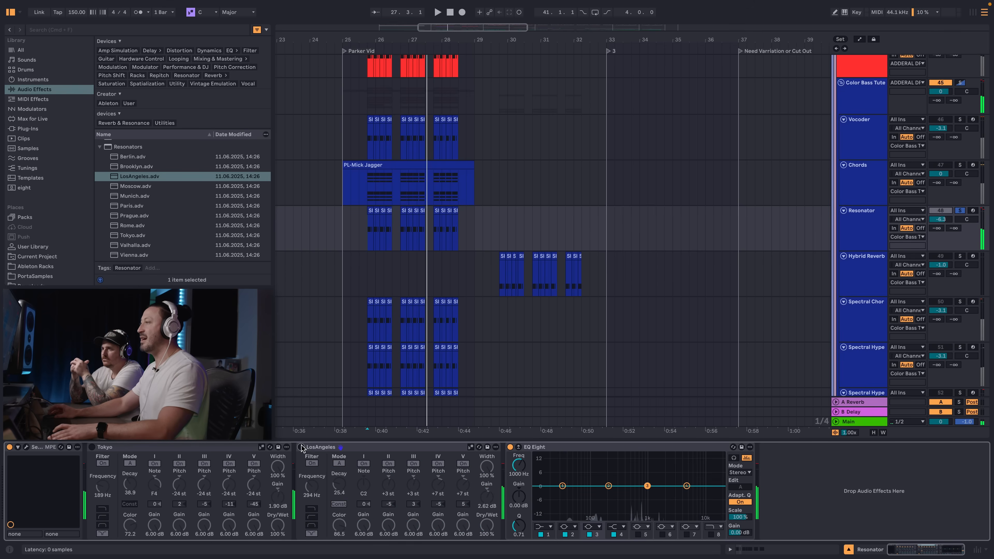
click(92, 447)
key(space)
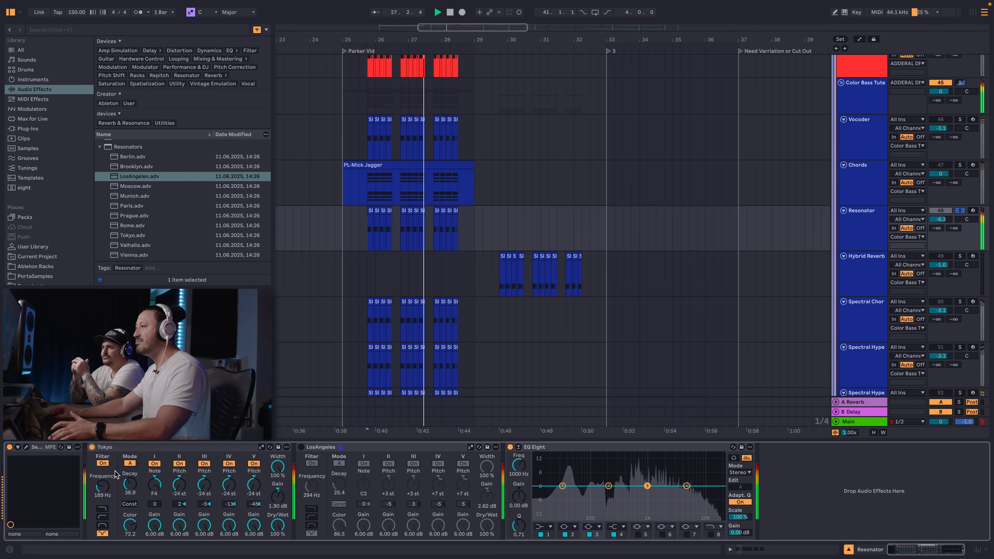
Step: Load the Paris Resonators preset onto the Resonator track, audition it, and bypass the device
scroll(143, 206, down, 1)
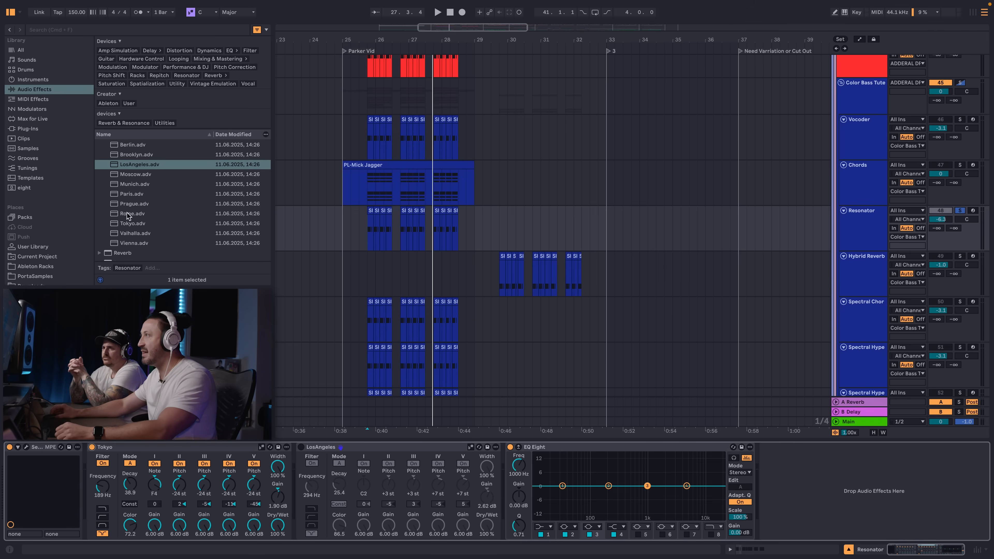
click(132, 195)
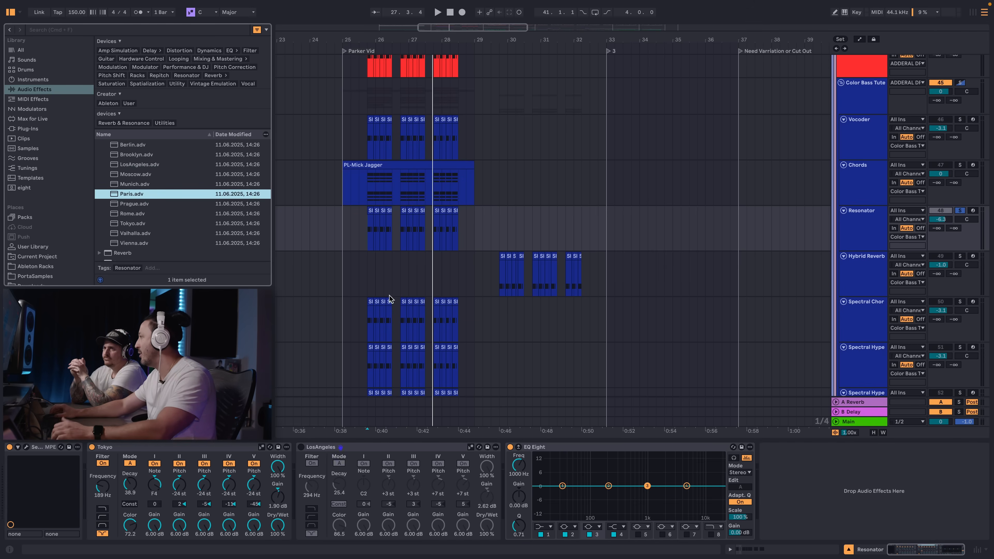
key(Return)
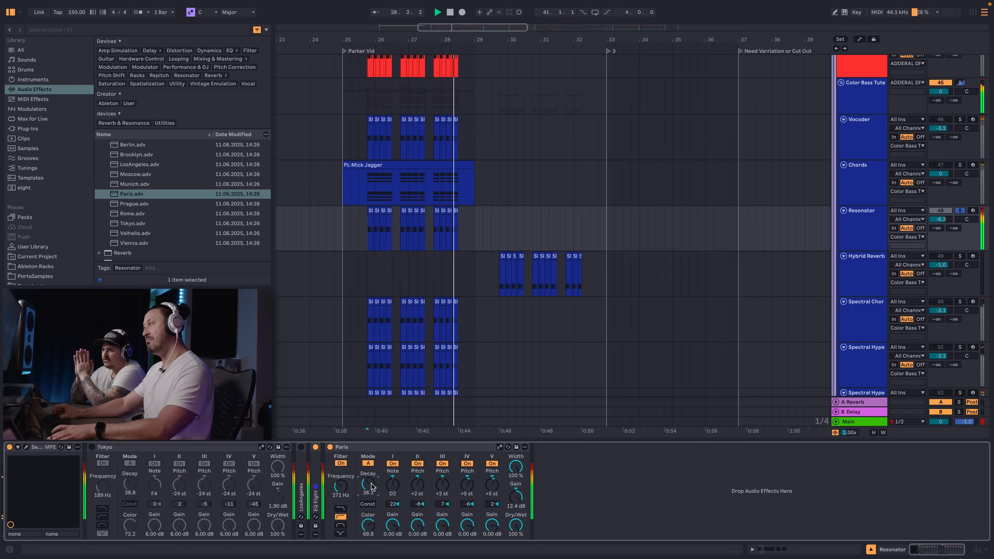
click(330, 447)
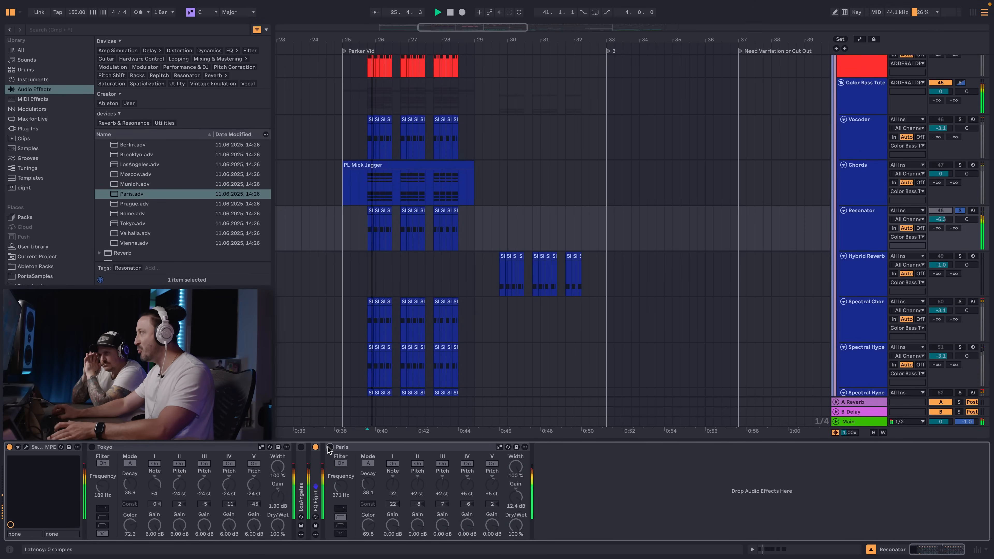
click(366, 448)
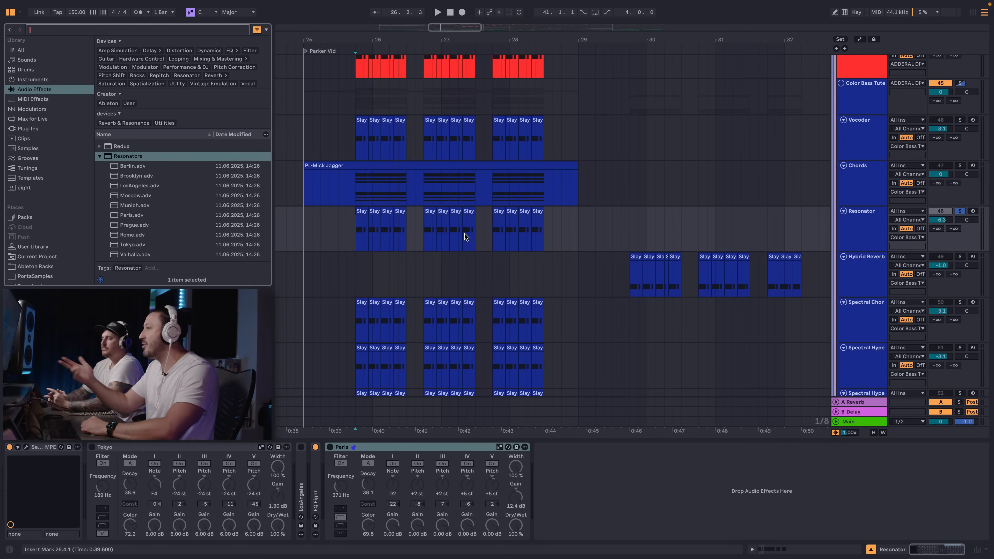
Step: Show the Hybrid Reverb track's devices, solo the track and play it from the start of its first clip
click(851, 270)
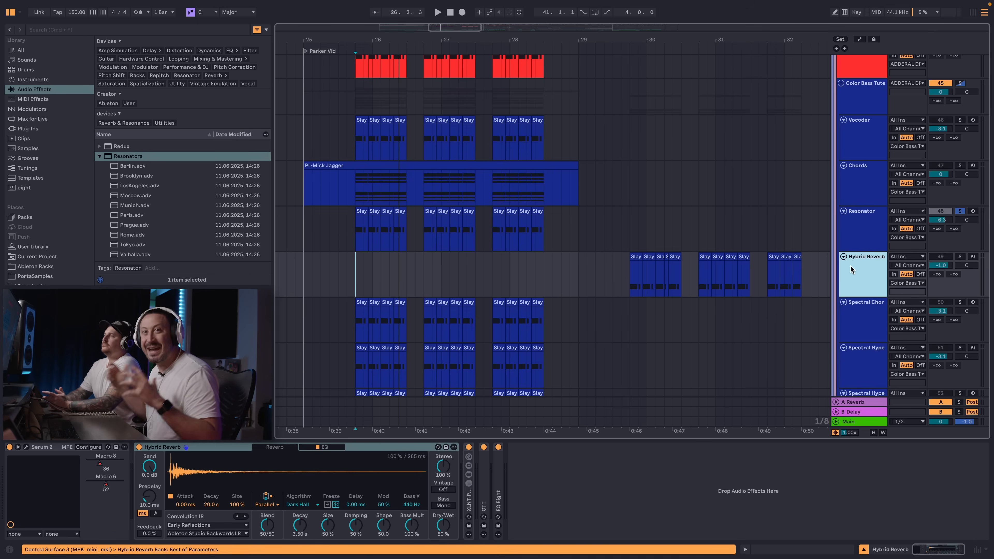
scroll(639, 278, right, 3)
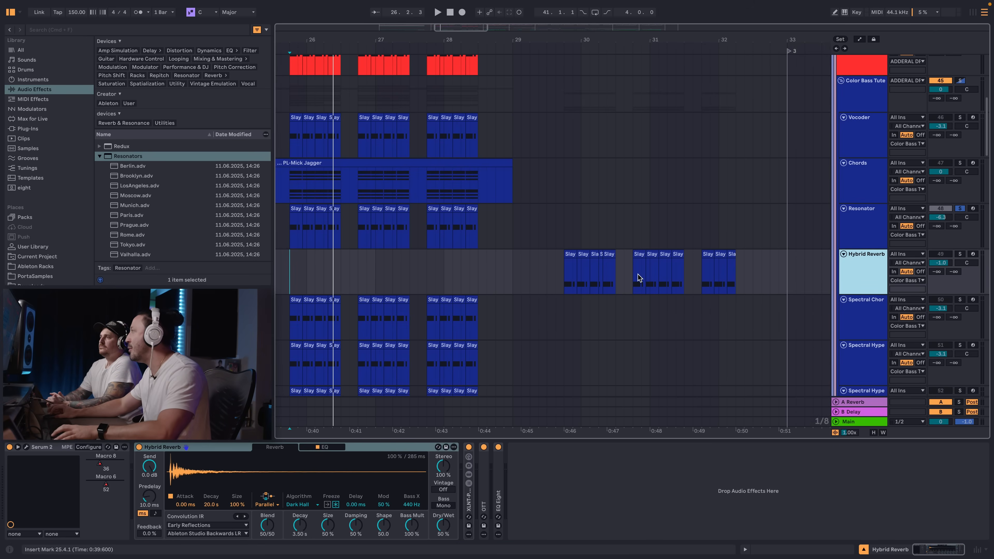
click(583, 277)
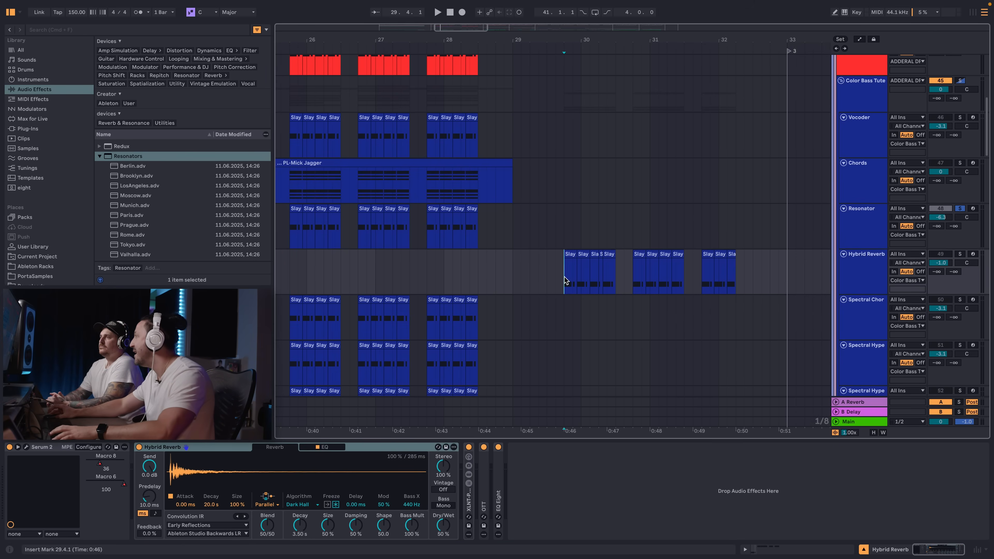
click(849, 272)
click(960, 254)
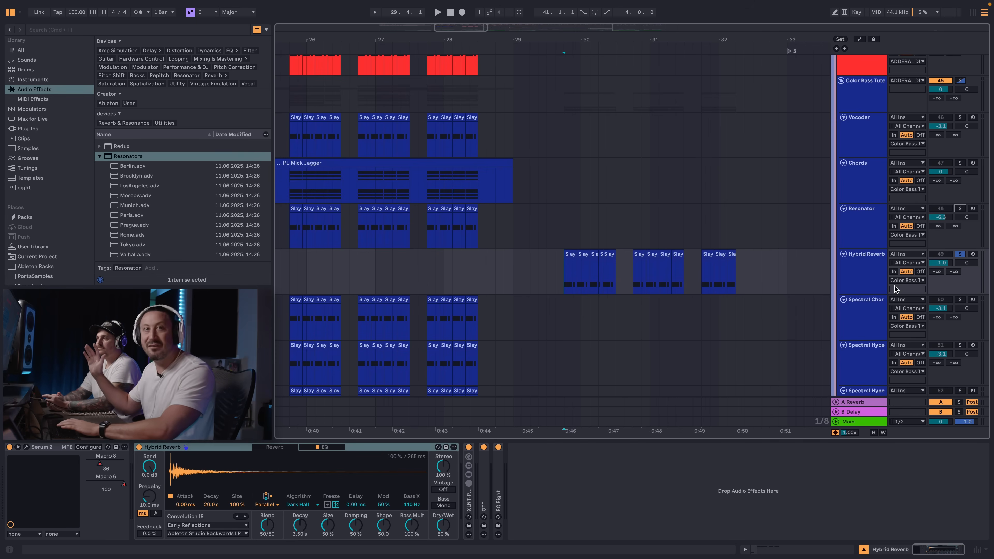
click(873, 279)
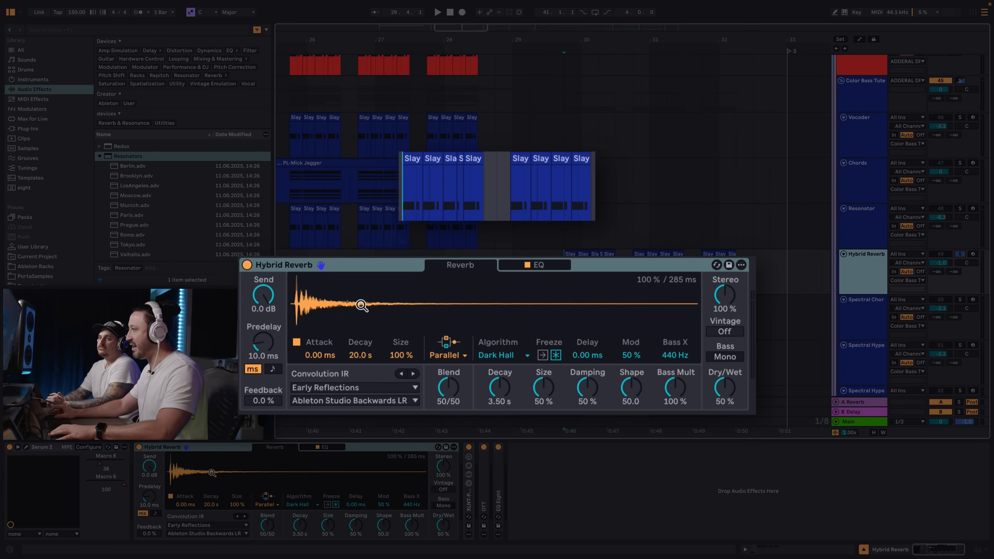
key(space)
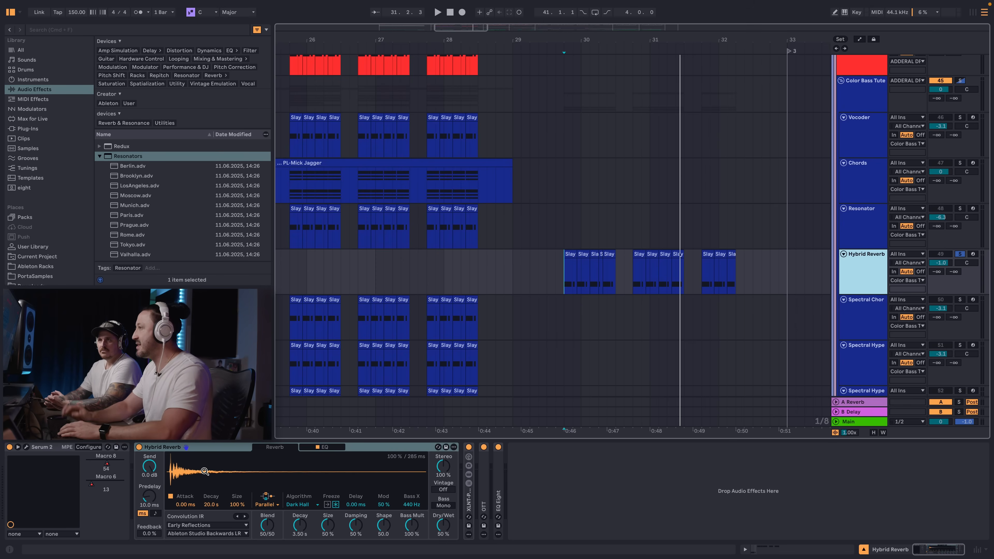
Step: Preview several chord impulse responses in the XLNT-Color Bass - Noise IRs folder, ending on XLNT-IR 01 - Cmin
scroll(26, 203, down, 5)
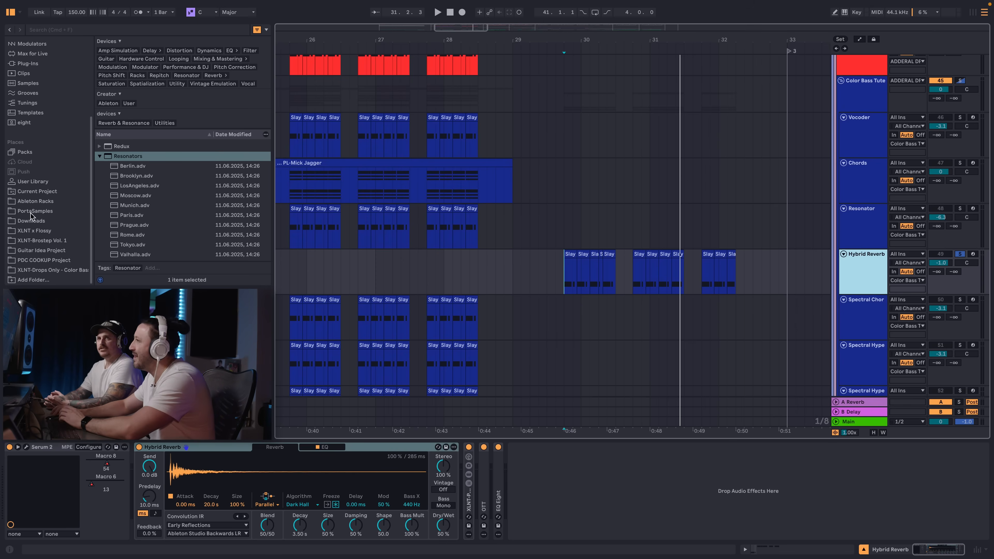
click(26, 270)
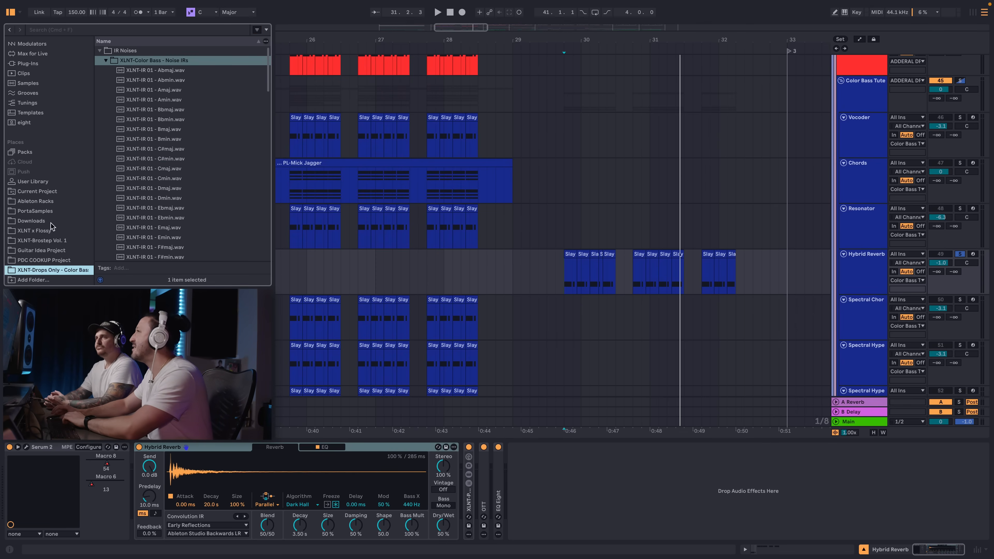
click(177, 112)
click(165, 160)
click(166, 196)
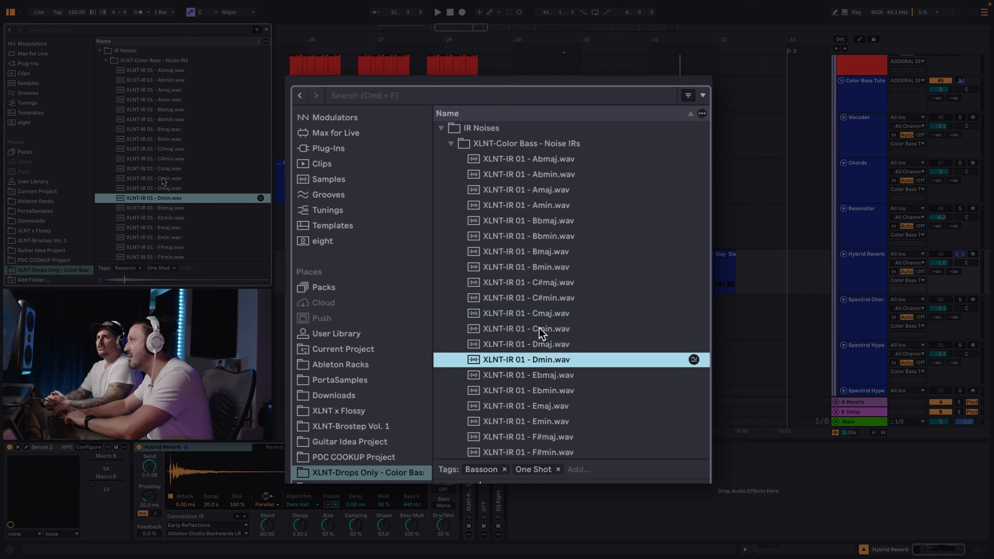
click(159, 130)
click(166, 168)
click(168, 180)
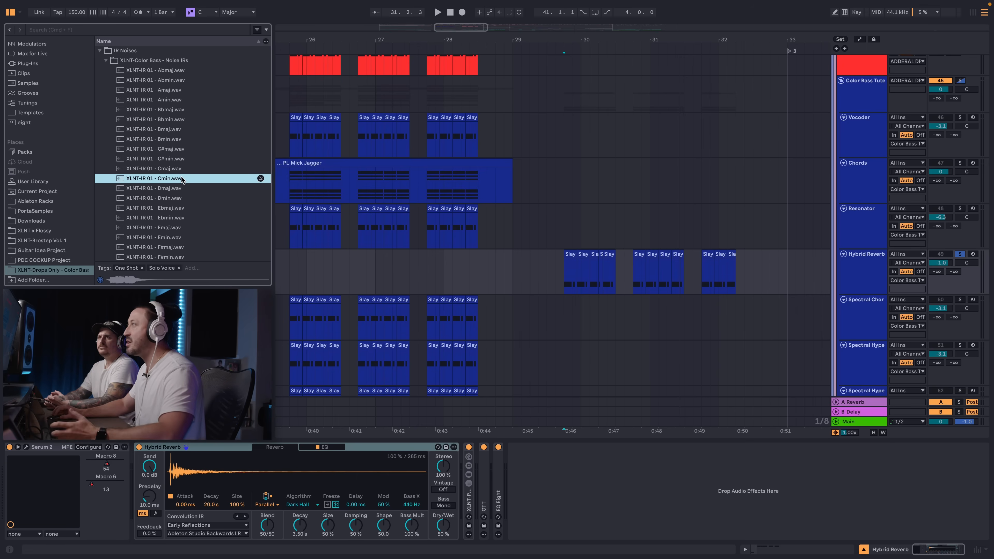
Step: Load XLNT-IR 01 - Cmin as the Hybrid Reverb's convolution impulse response and play from the track's first clip
drag(198, 482, 200, 473)
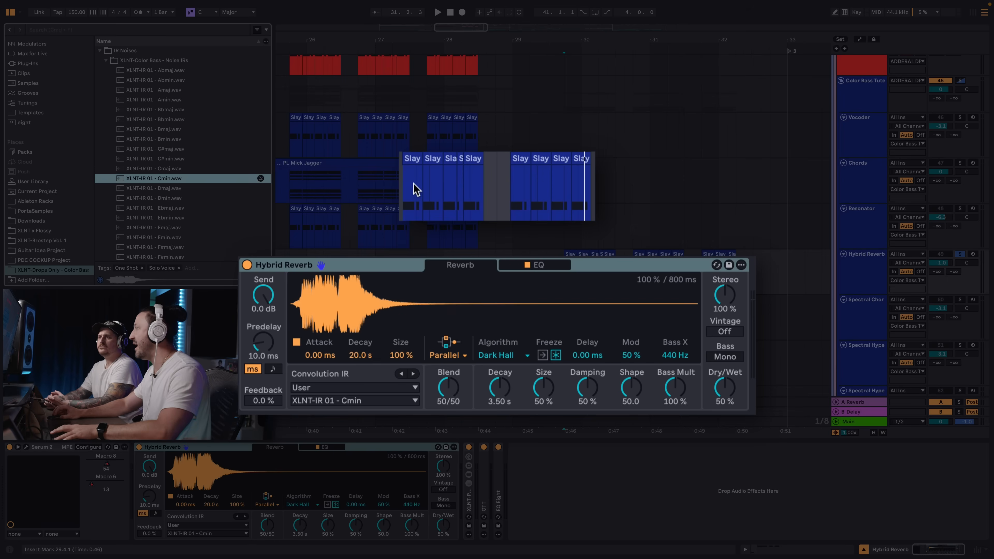
click(406, 190)
key(space)
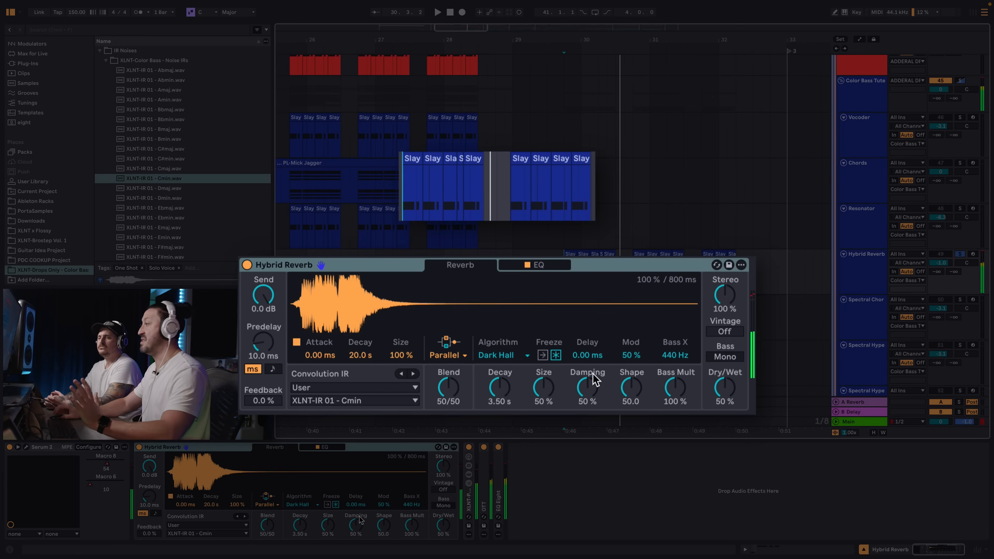
Step: Shorten the Hybrid Reverb's Dark Hall algorithm Decay to 477 ms and audition the result
drag(497, 382, 497, 396)
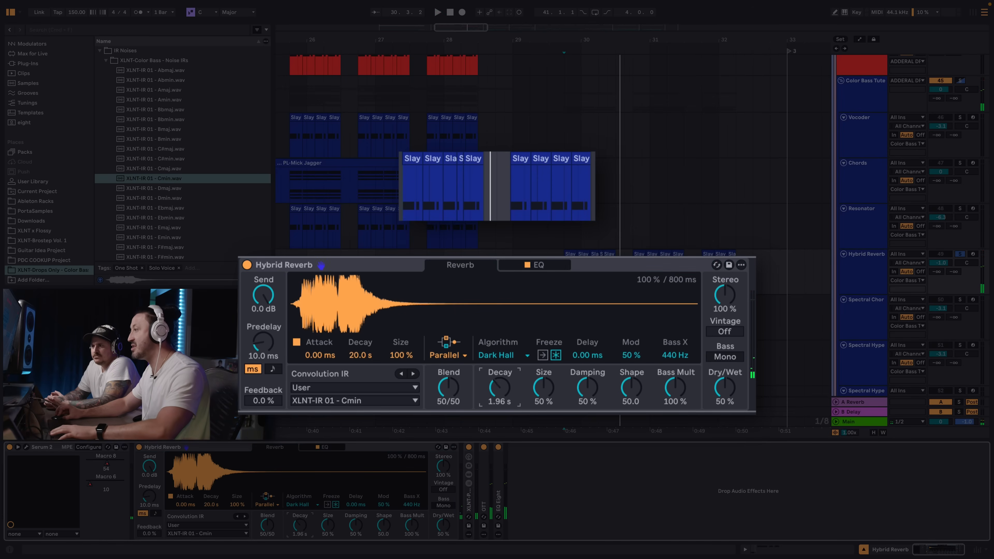
key(space)
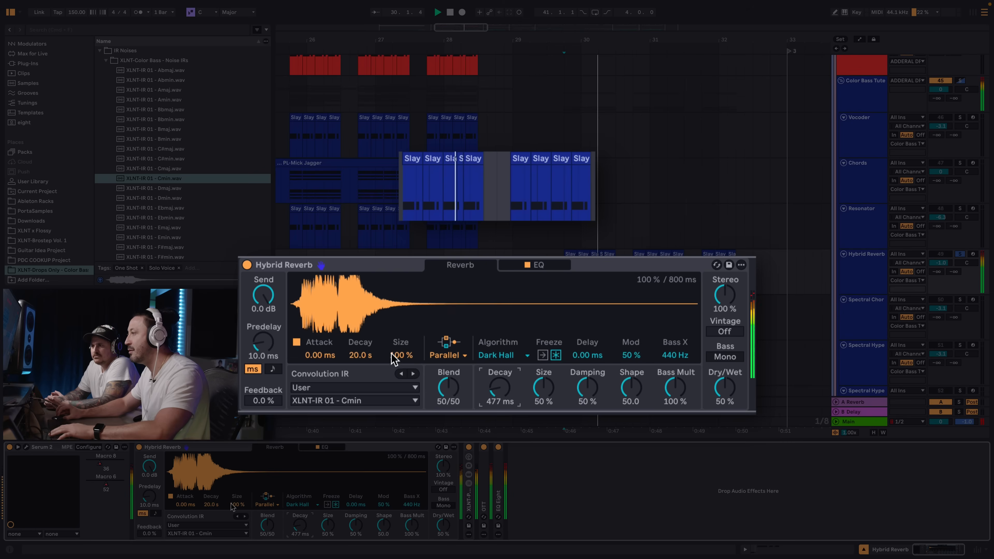
key(space)
Step: Set the convolution impulse response's Decay to 16.1 s, replaying the clips to hear the change
key(space)
mouse_move(356, 359)
mouse_down()
mouse_move(355, 369)
mouse_move(355, 359)
mouse_up()
key(space)
key(space)
key(space)
key(space)
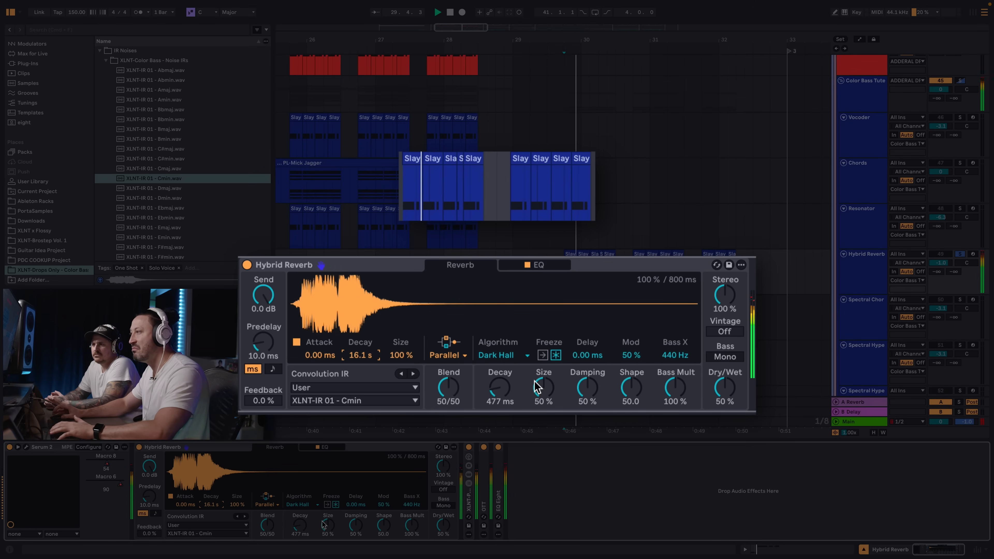
Step: Set the Hybrid Reverb's Predelay to 0 ms, algorithm Size to 24% and Dry/Wet to 100%
key(space)
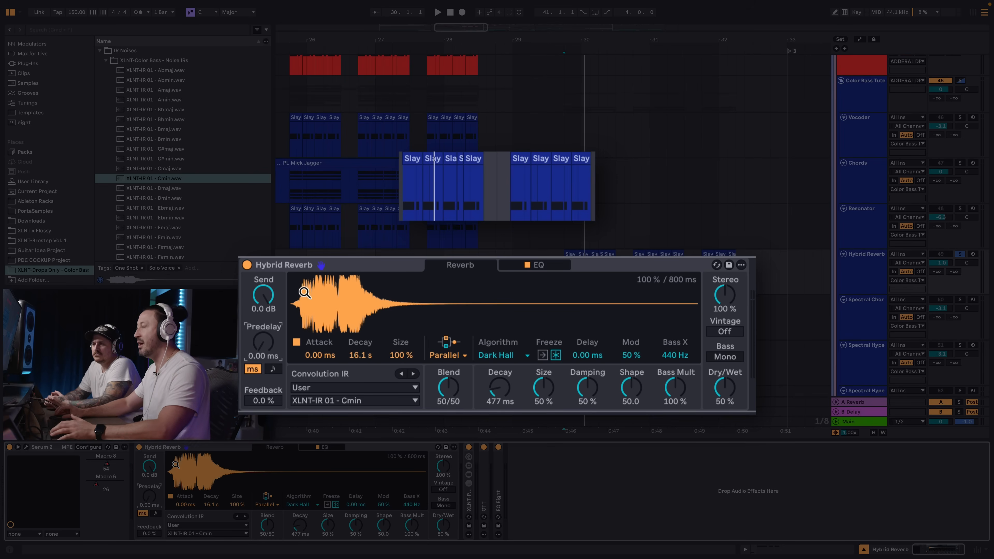
key(space)
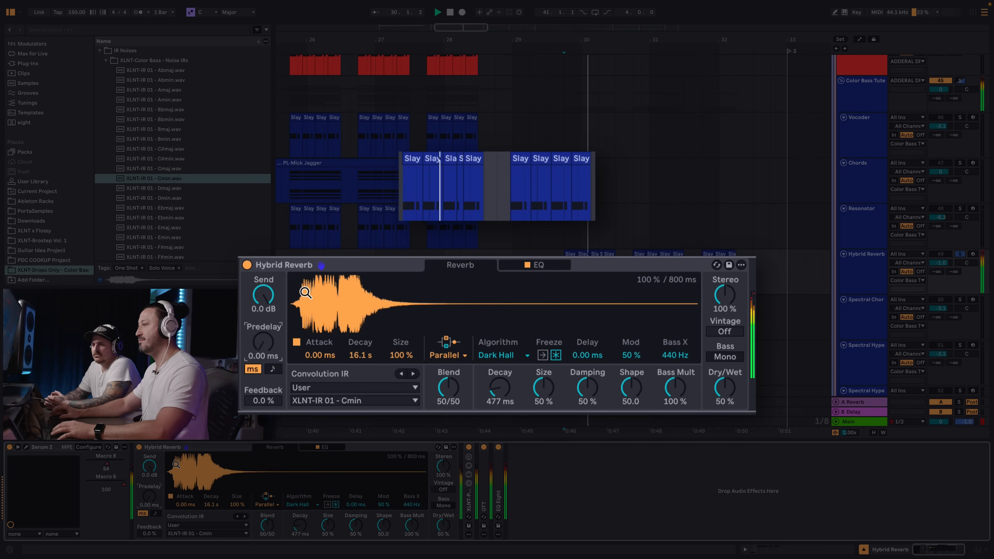
drag(543, 388, 541, 410)
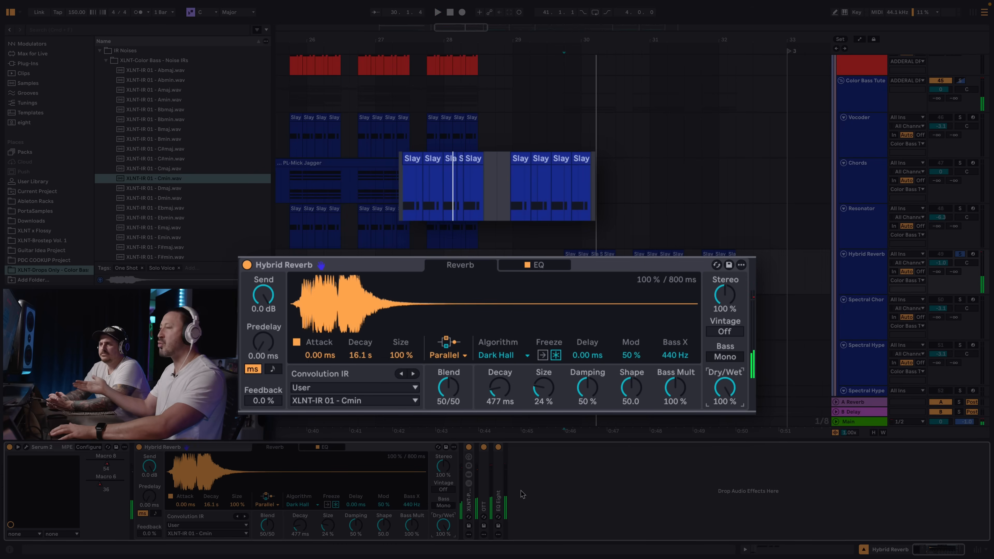
Step: Raise the low-cut frequency in the Hybrid Reverb's EQ to 232 Hz and play the clips
click(536, 267)
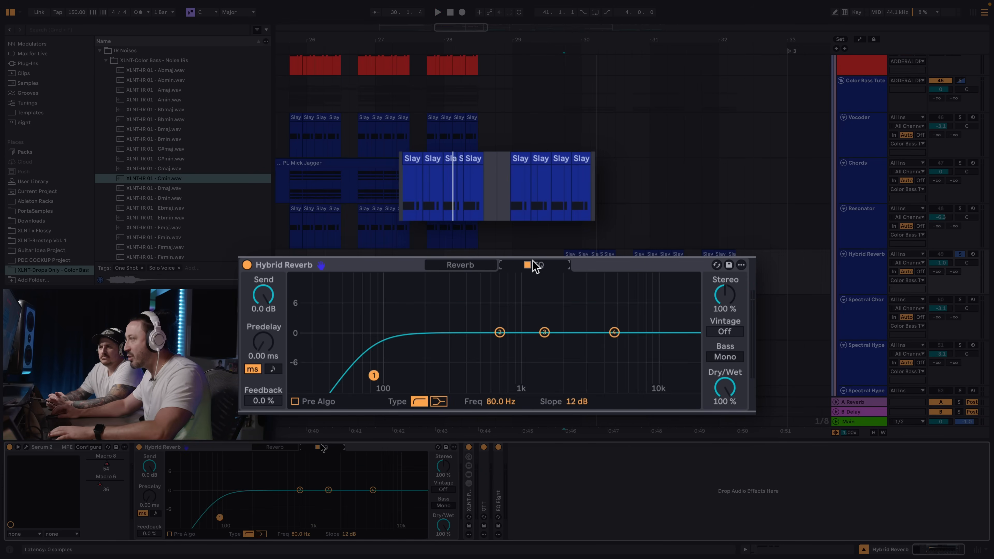
drag(374, 375, 436, 375)
key(space)
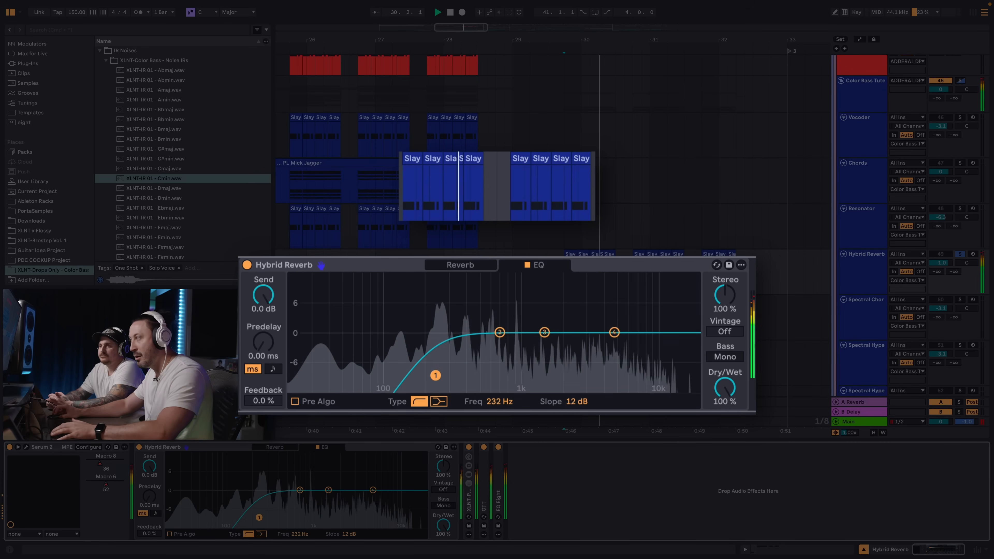
Step: Return to the Hybrid Reverb's reverb settings and try changing the convolution impulse response's Size while replaying the clips
click(470, 264)
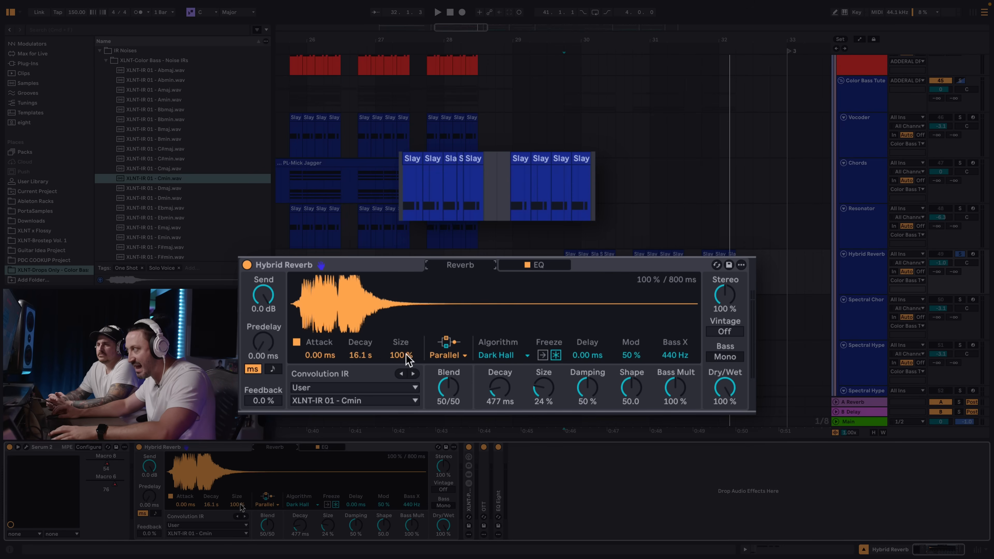
key(space)
mouse_move(401, 356)
mouse_down()
mouse_move(401, 381)
mouse_move(401, 347)
mouse_up()
key(space)
key(space)
key(space)
key(space)
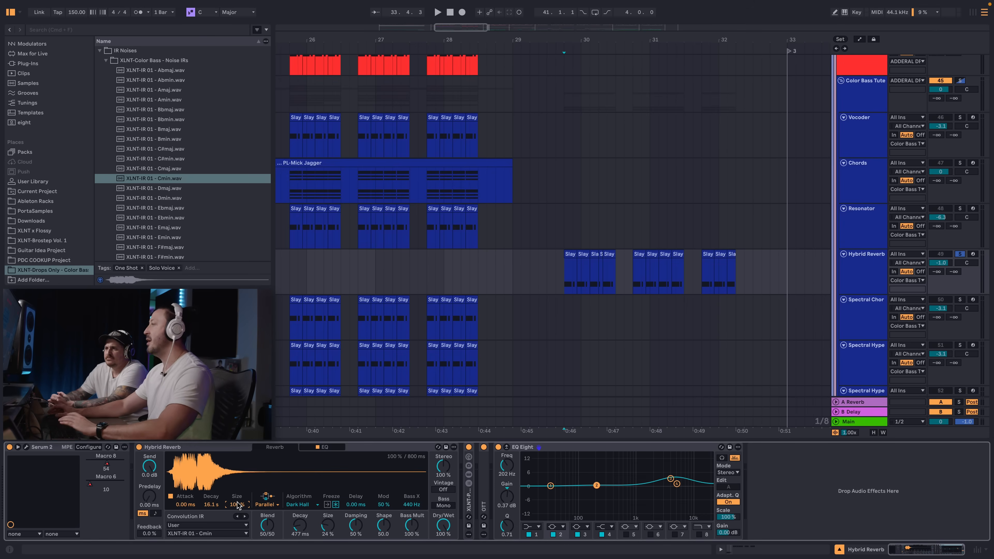
Step: Collapse the EQ Eight and load the Chains impulse response from the Textures category in the Hybrid Reverb
double_click(657, 447)
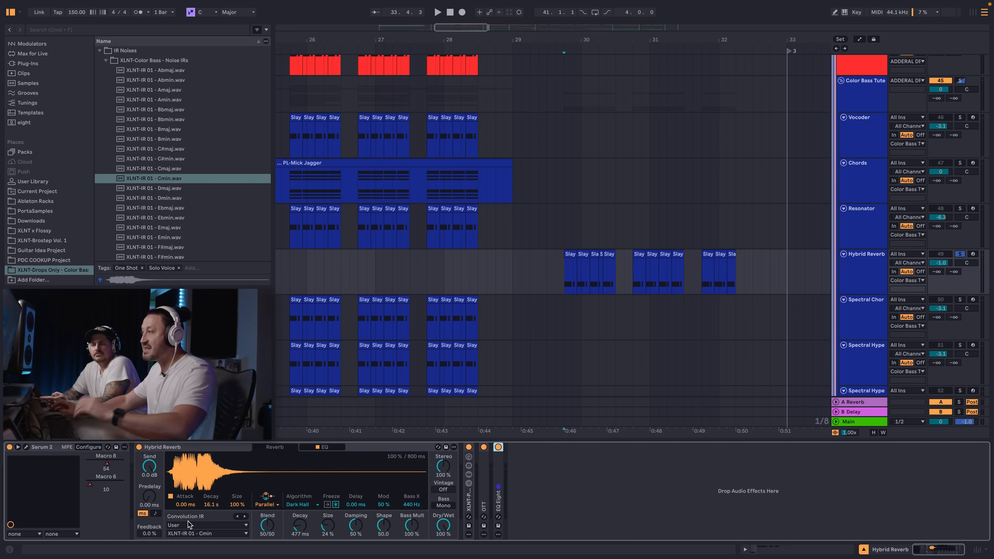
click(181, 524)
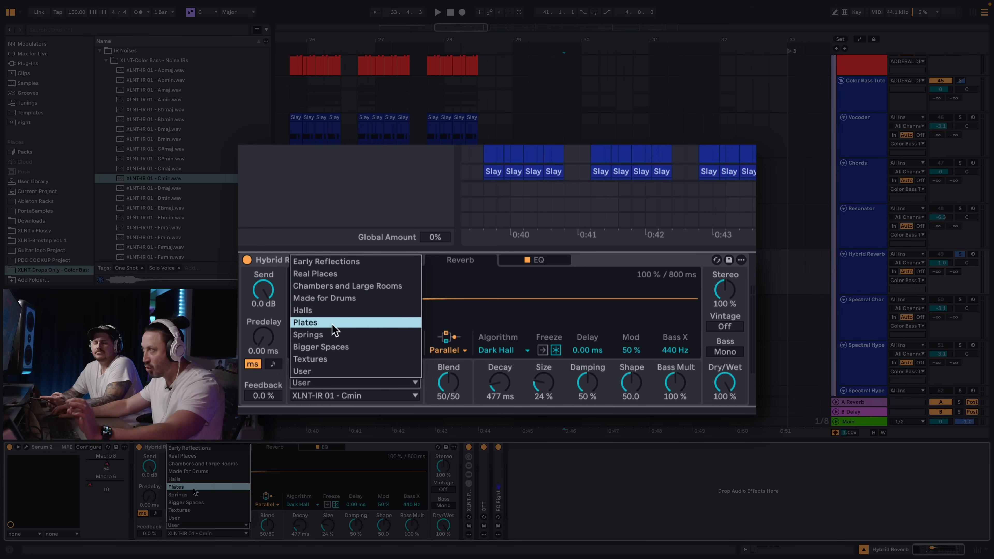
click(328, 359)
click(322, 395)
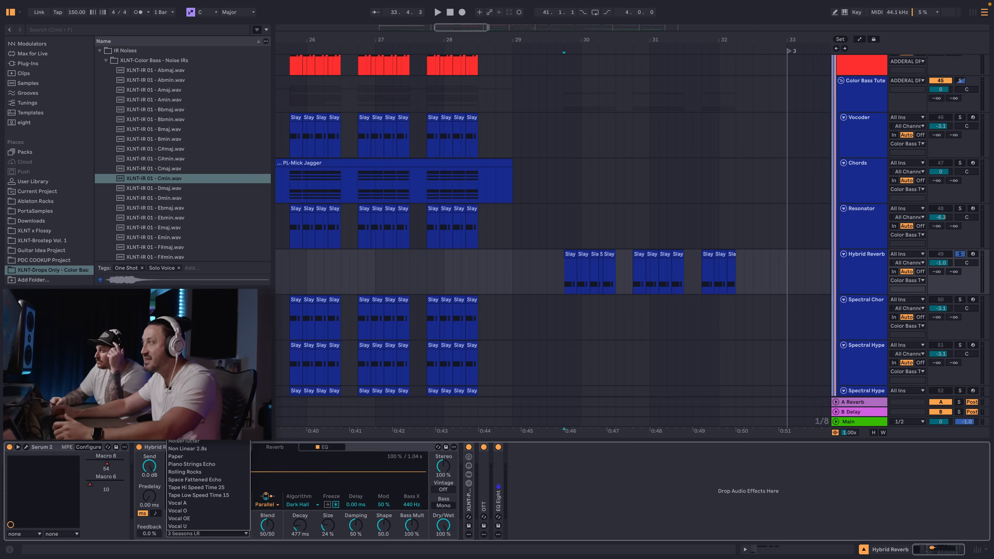
click(184, 392)
Step: Set the Chains impulse response's Decay to 509 ms and the Hybrid Reverb's Dry/Wet to 47%, playing the clips
key(space)
mouse_move(212, 505)
mouse_down()
mouse_move(211, 534)
mouse_move(209, 513)
mouse_up()
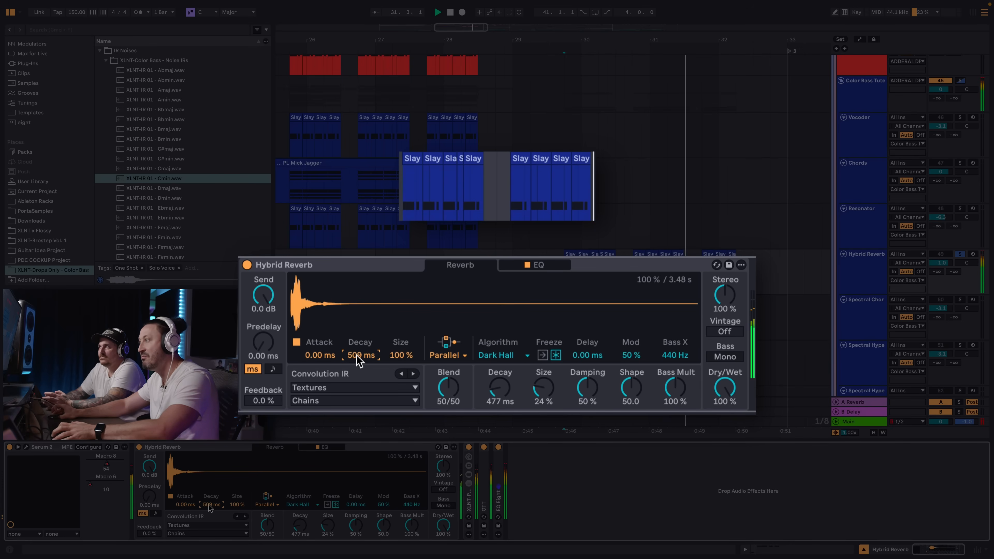
key(space)
key(space)
drag(444, 526, 445, 550)
key(space)
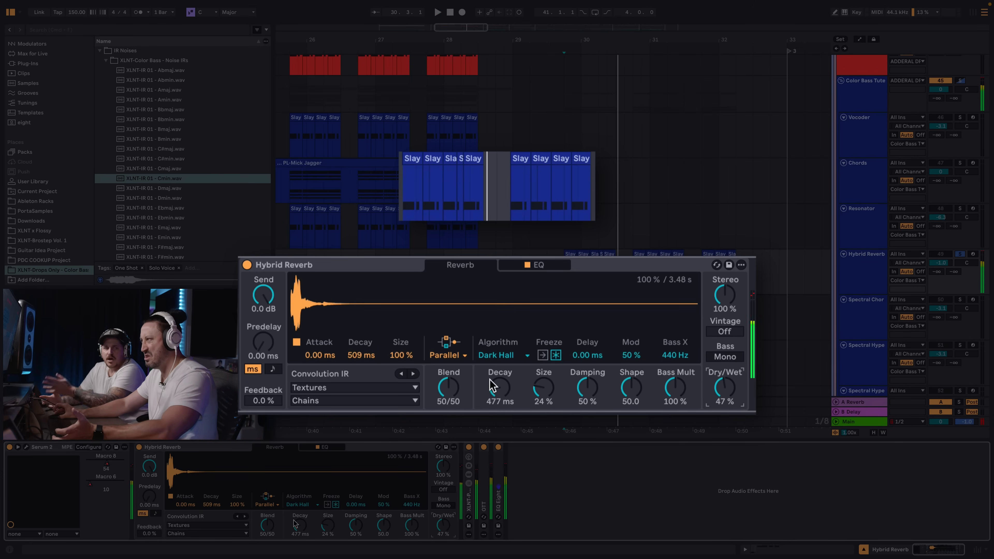
Step: Load the Cloud impulse response, set the algorithm Size to 7.9%, and audition the convolution Decay at 591 ms and 4.93 s
click(210, 534)
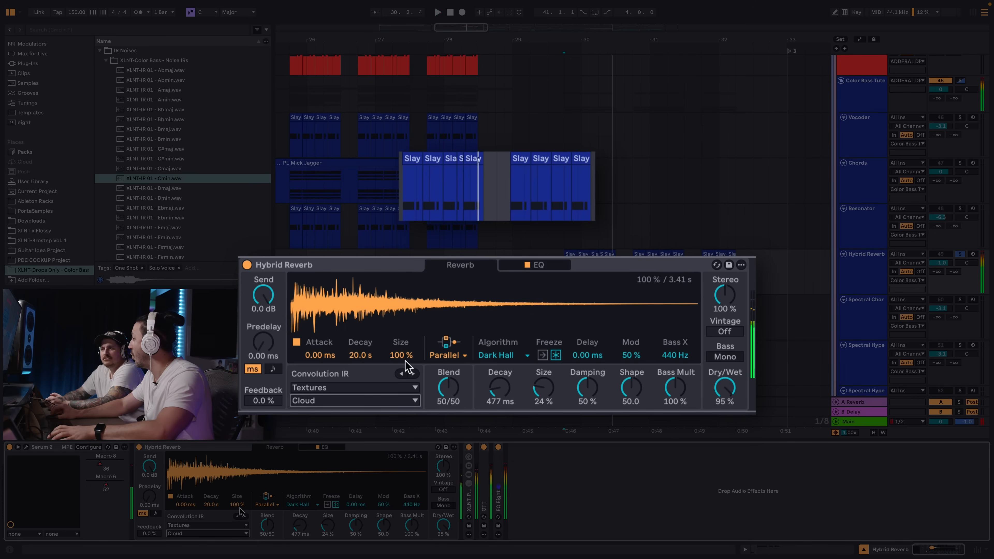
mouse_move(360, 355)
mouse_down()
mouse_move(361, 391)
mouse_move(368, 367)
mouse_up()
key(space)
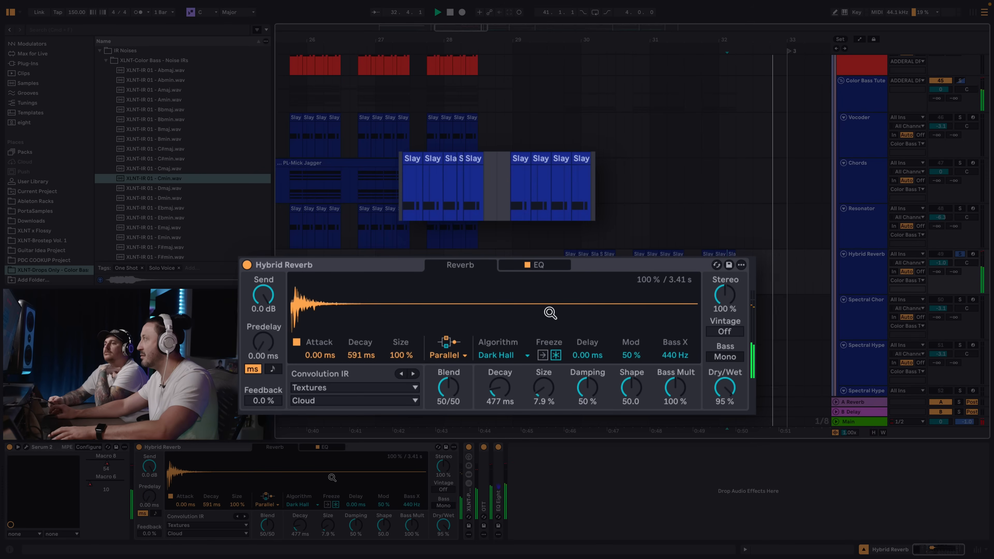
key(space)
key(space)
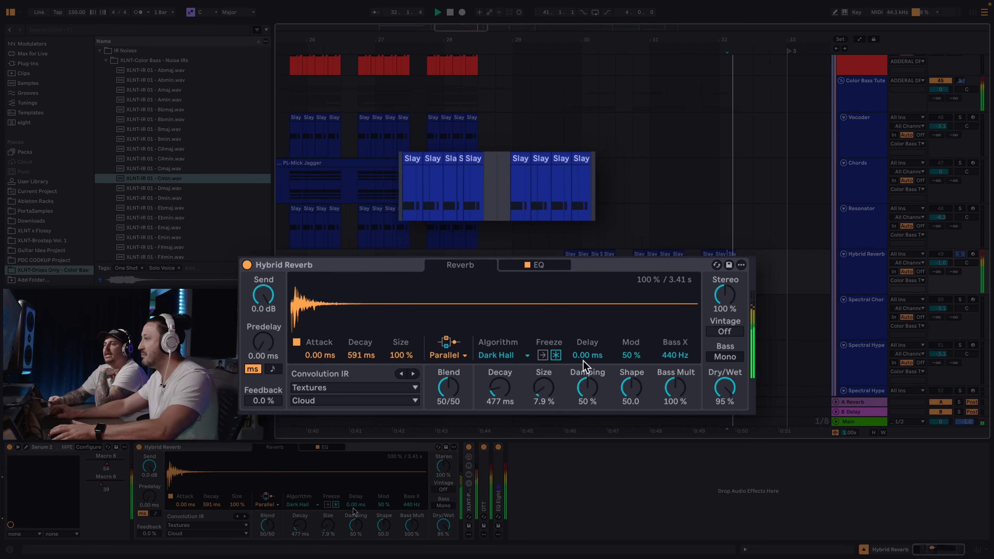
drag(360, 355, 361, 327)
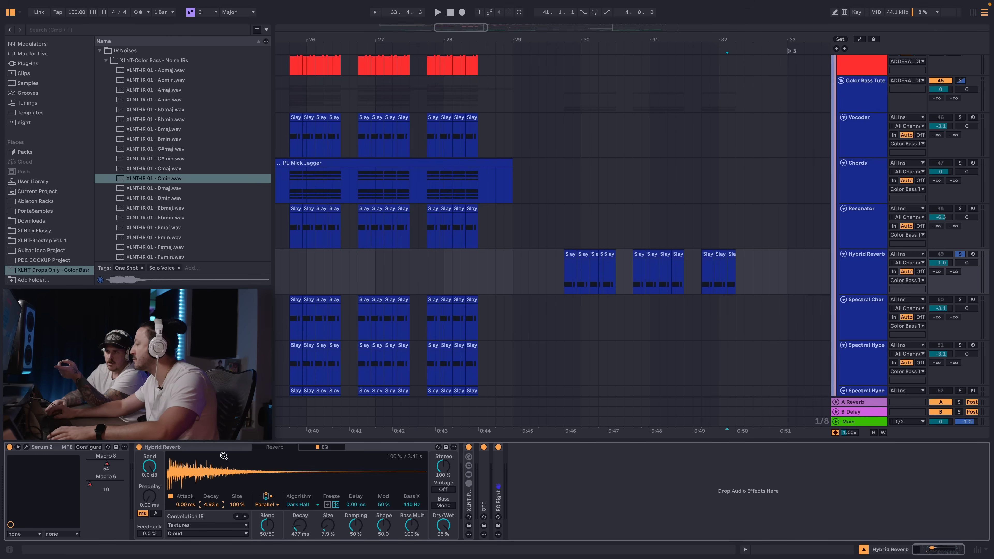
Step: Switch the Hybrid Reverb's algorithm to Quartz, set the convolution Decay to 1.08 s, and play the clips
click(297, 505)
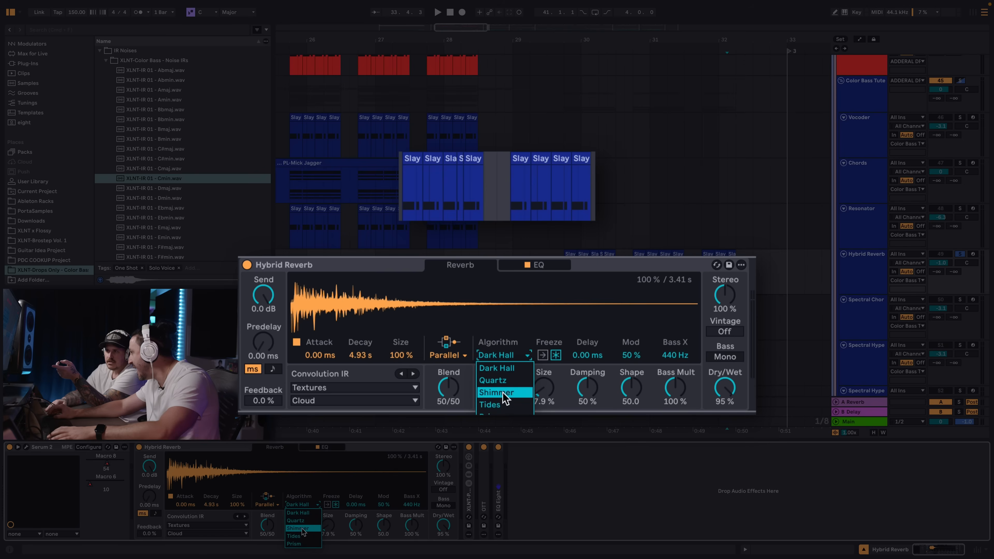
click(299, 514)
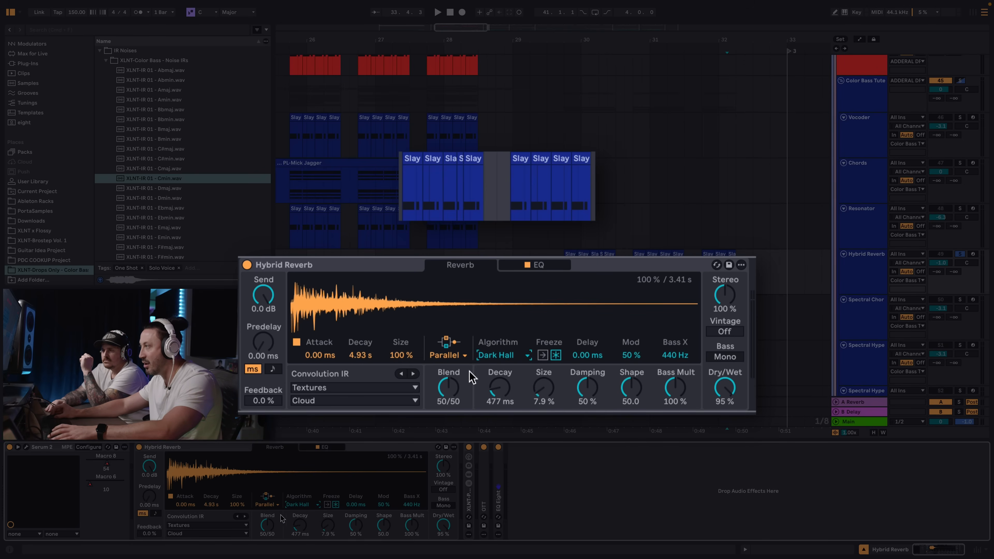
click(479, 355)
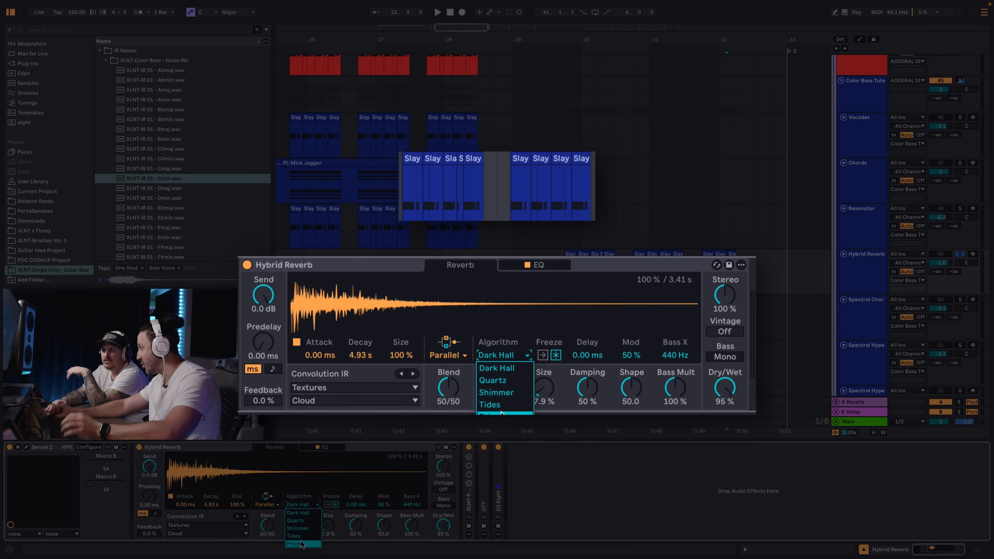
click(297, 521)
key(space)
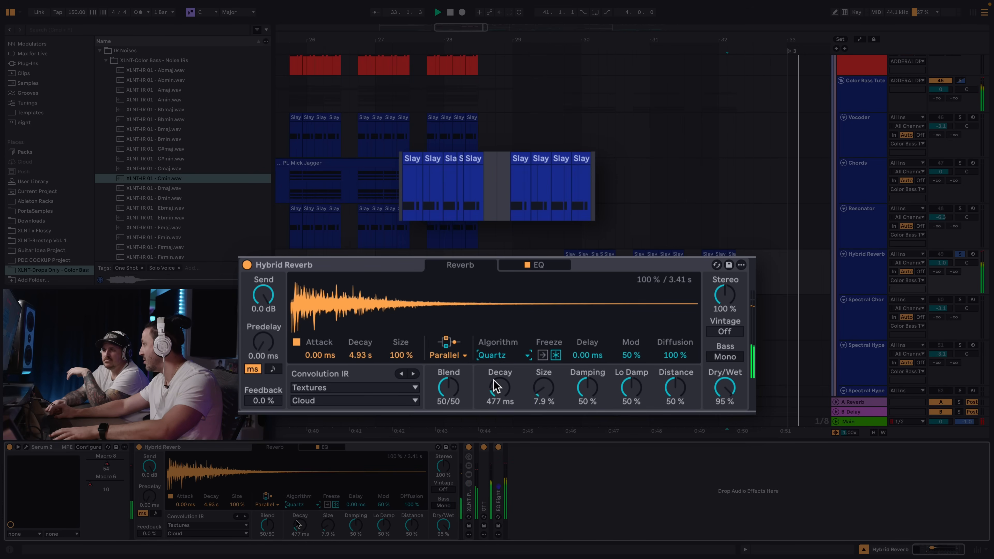
drag(211, 505, 211, 514)
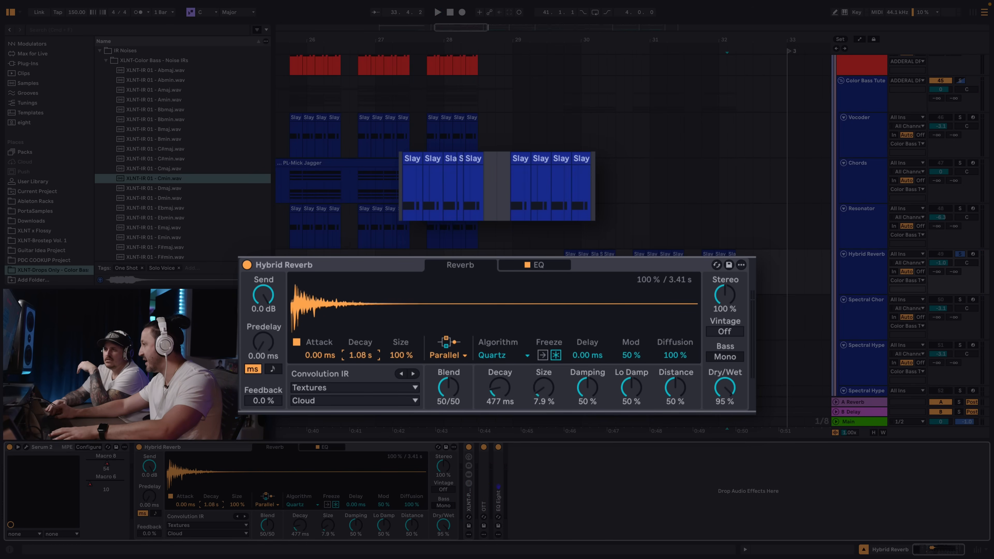
key(space)
Step: Take the Hybrid Reverb track out of solo, solo the Spectral Chords track instead, and play its clips from 25.4
click(860, 313)
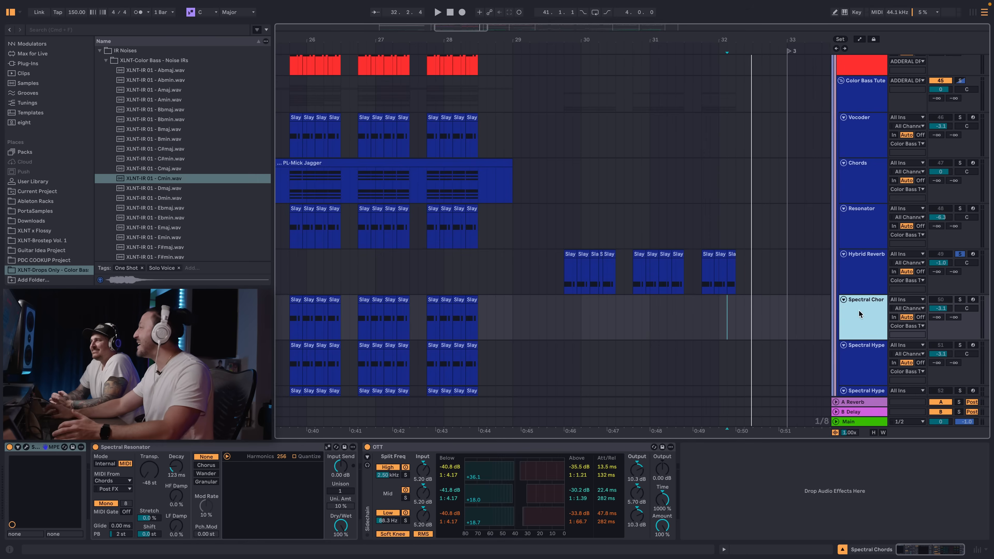
click(960, 254)
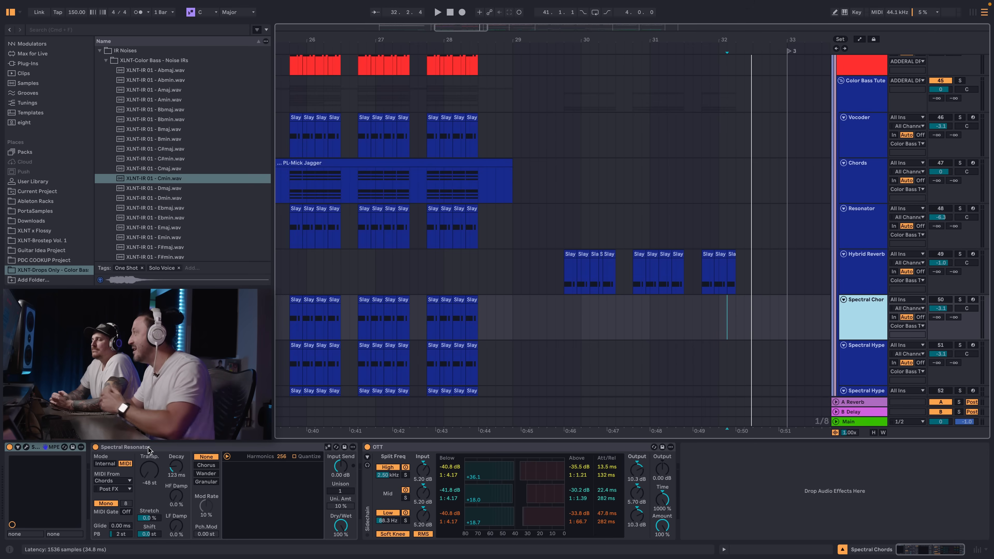
click(946, 299)
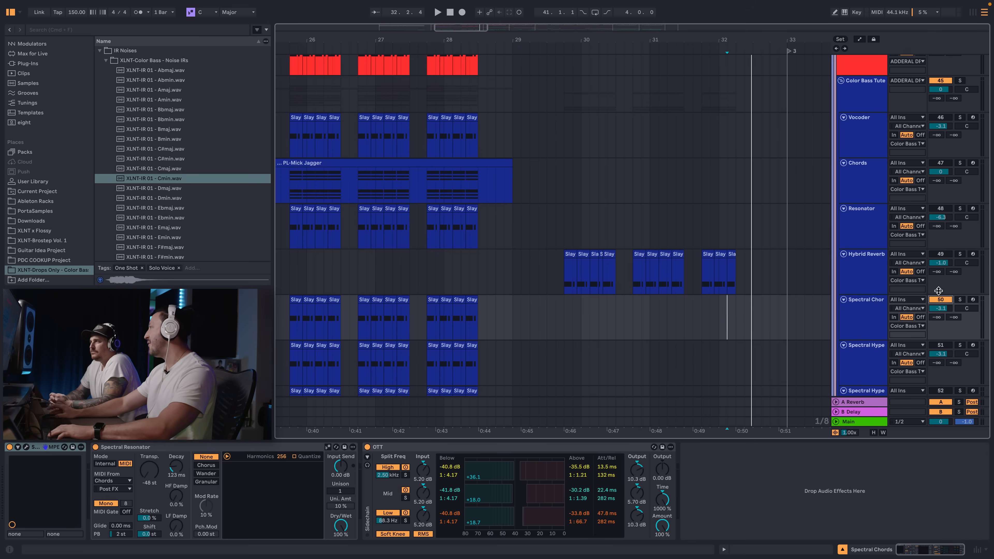
scroll(389, 330, left, 5)
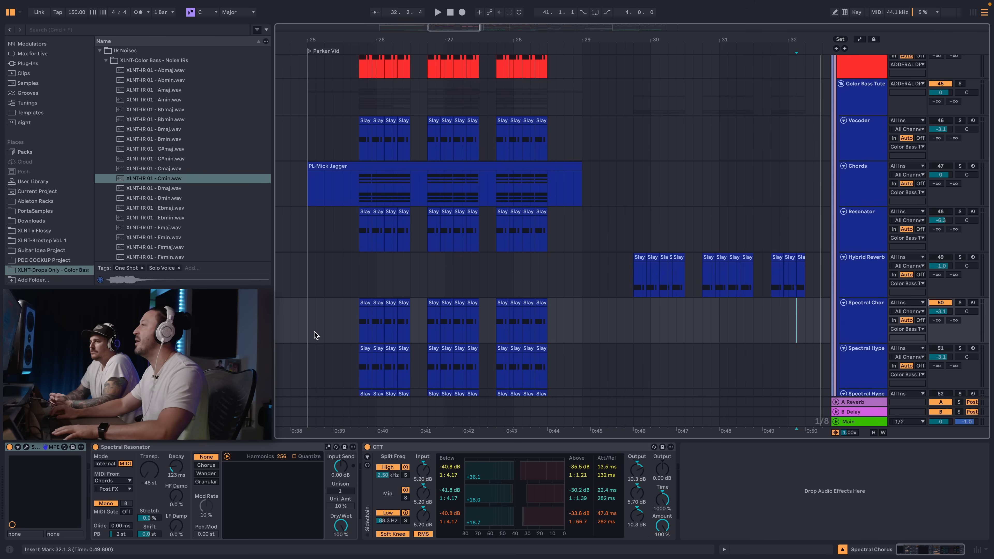
click(327, 329)
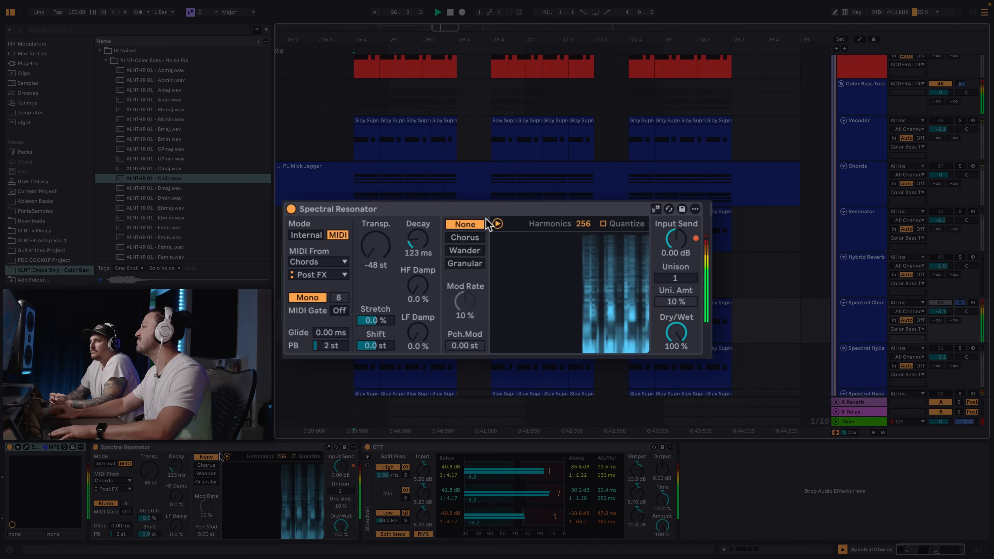
key(space)
key(space)
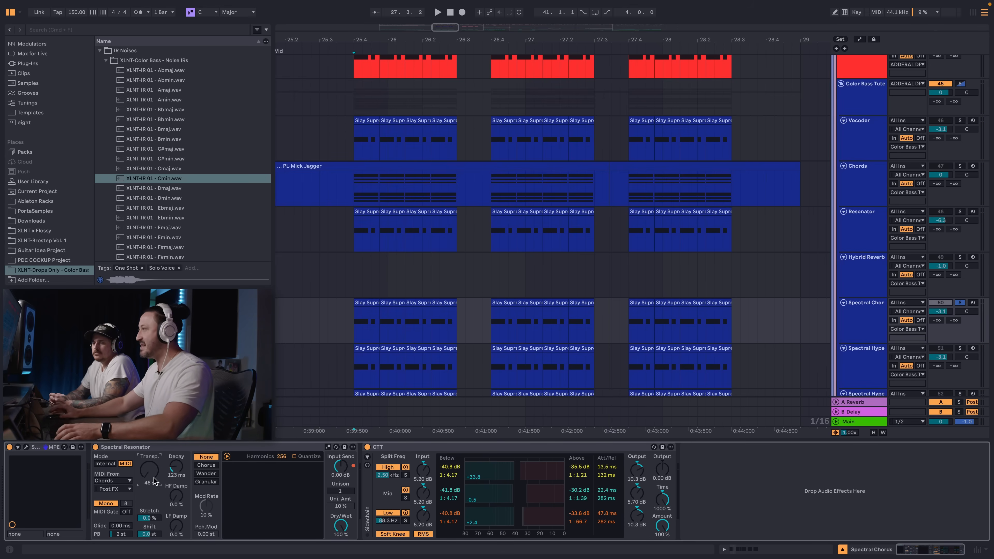
Step: Set the Spectral Resonator's Dry/Wet to 53%, play the clips, and check the effects in the track's Serum 2 patch
mouse_move(341, 525)
mouse_down()
mouse_move(340, 542)
mouse_move(340, 525)
mouse_up()
key(space)
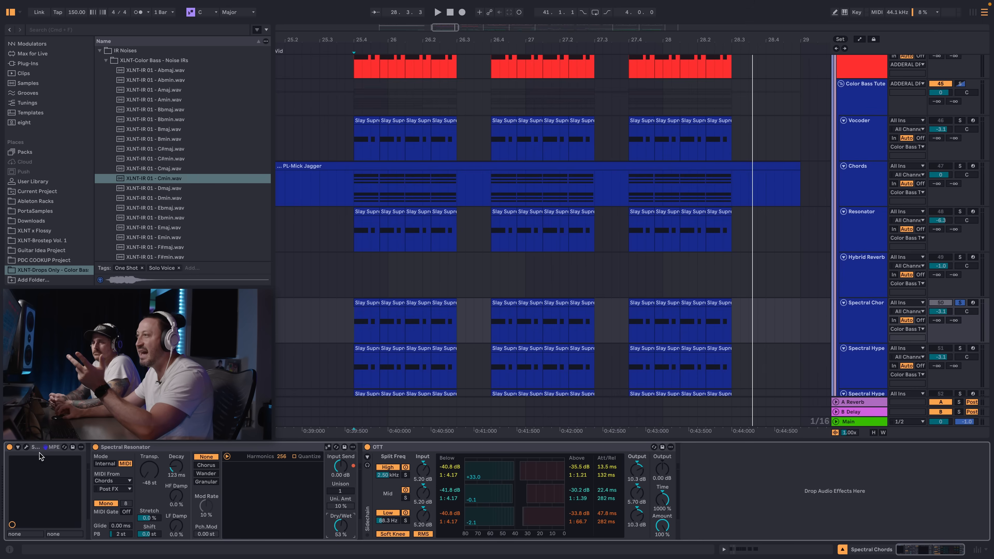
click(27, 449)
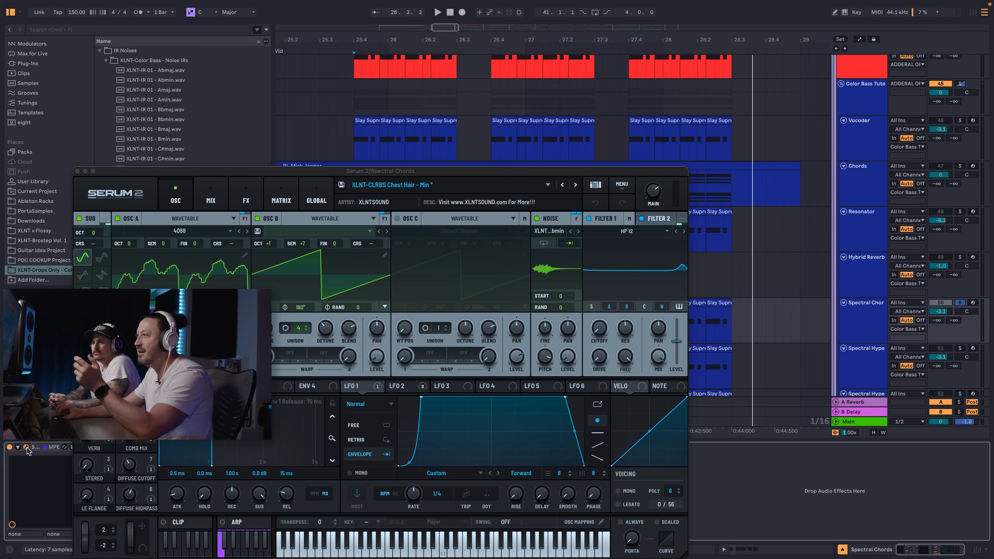
click(246, 192)
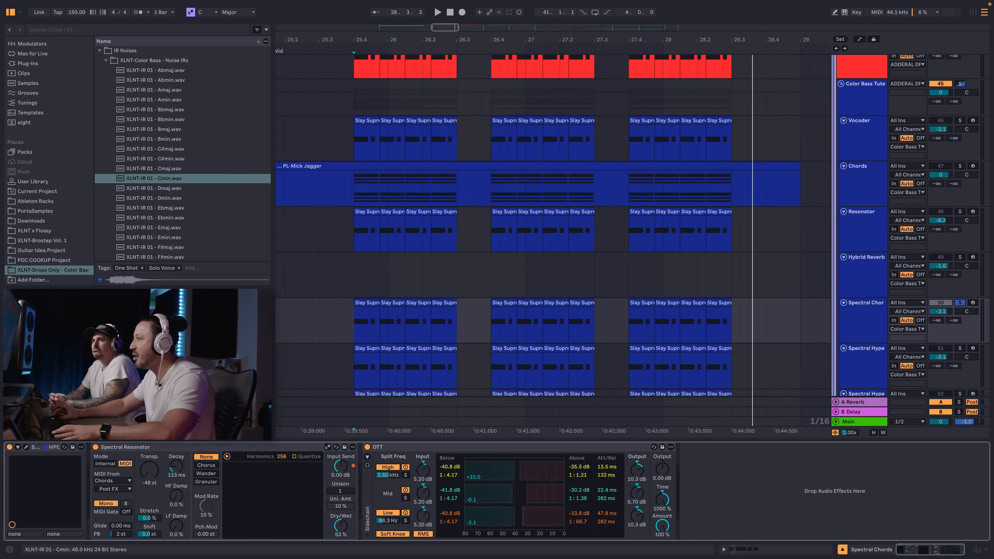
Step: Audition the Spectral Resonator's transposition at -31 st and return it to -48 st
click(163, 447)
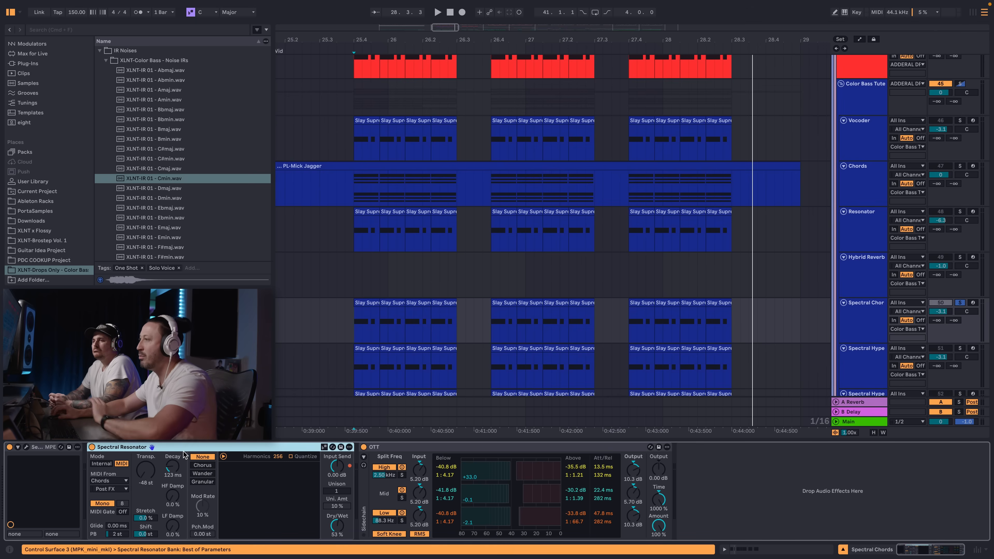
click(148, 474)
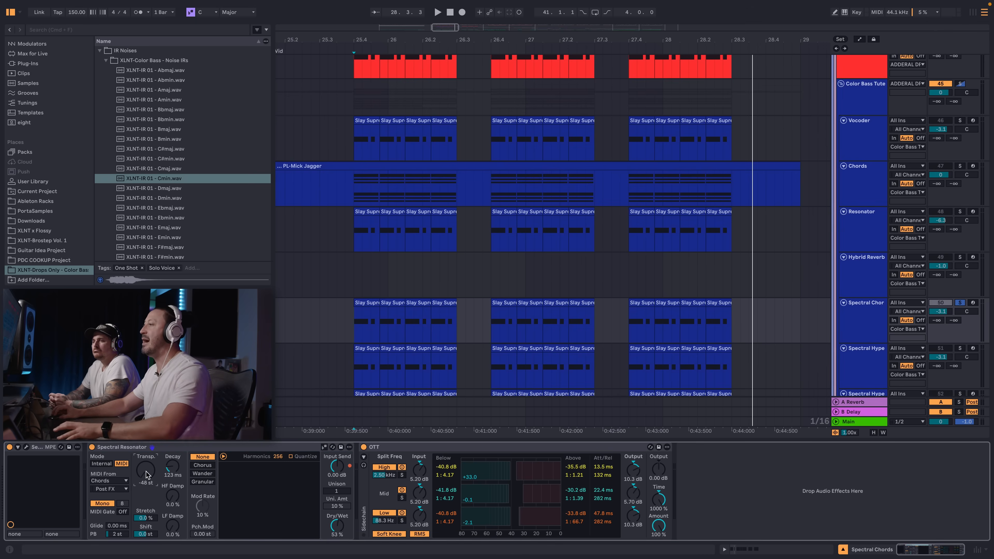
key(space)
drag(147, 471, 147, 469)
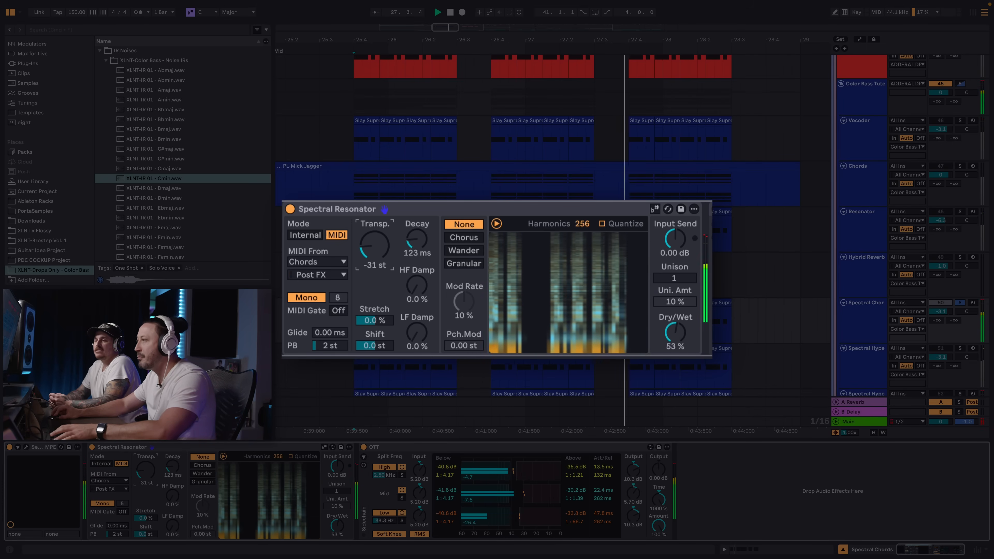
key(space)
key(space)
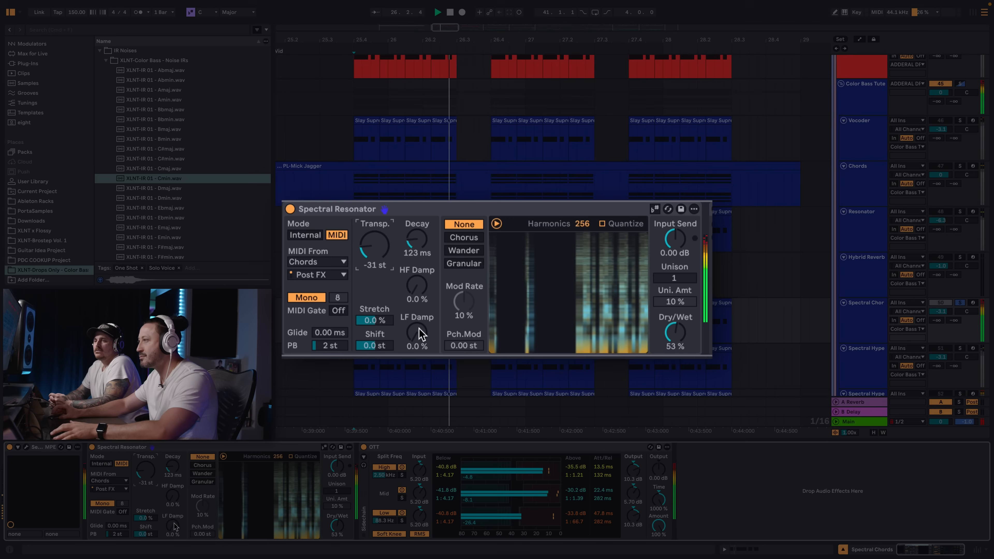
drag(146, 471, 140, 490)
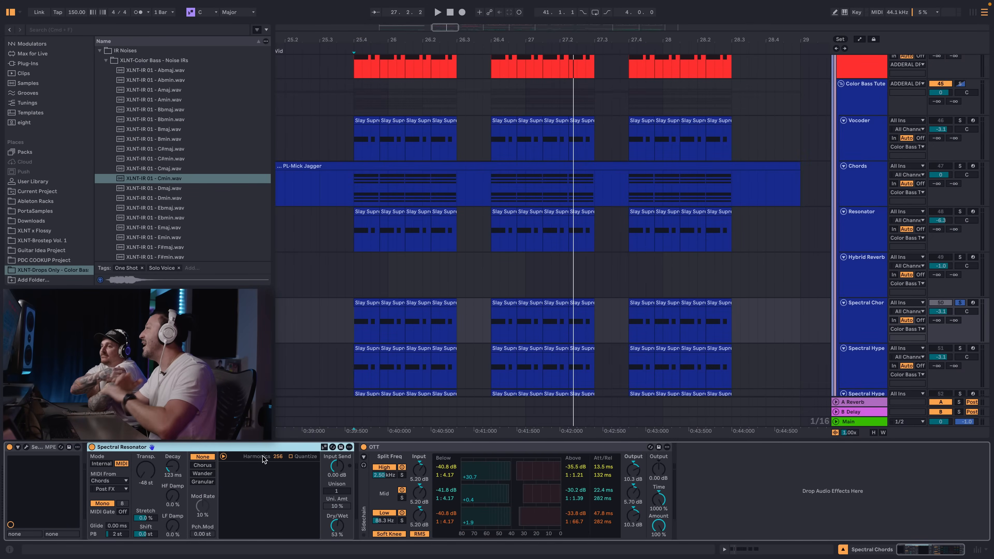
Step: Select and solo the first Spectral Hyper track below Spectral Chords and play its clips
scroll(446, 285, down, 1)
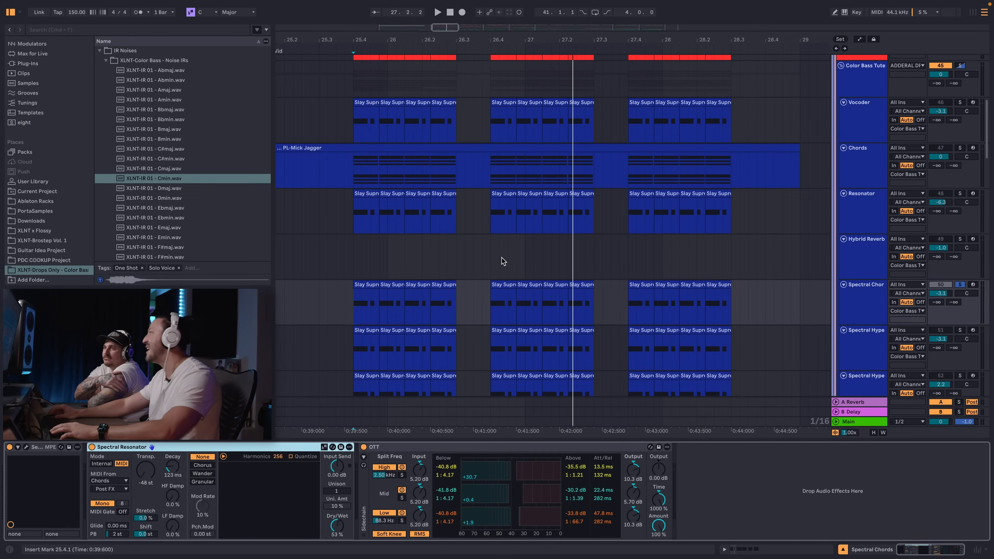
click(866, 345)
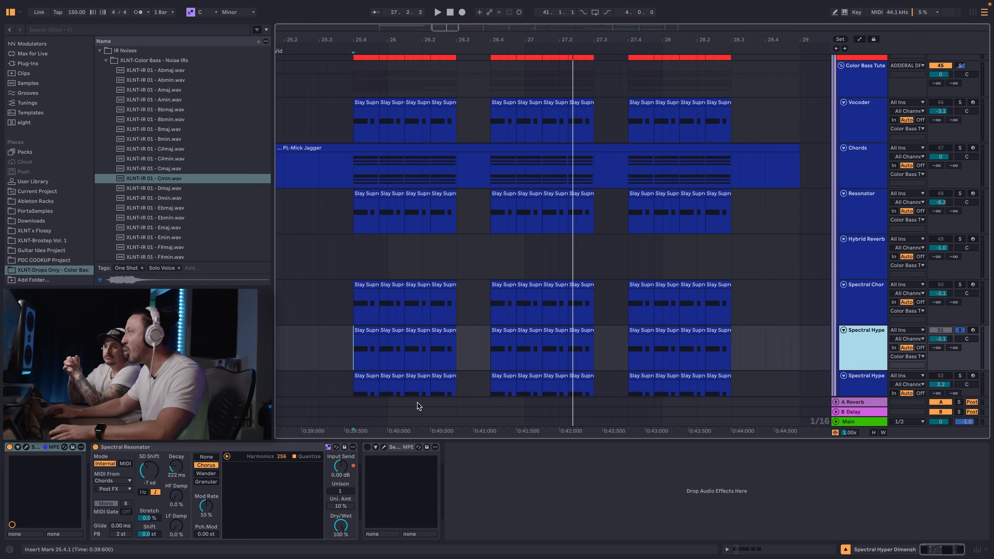
key(space)
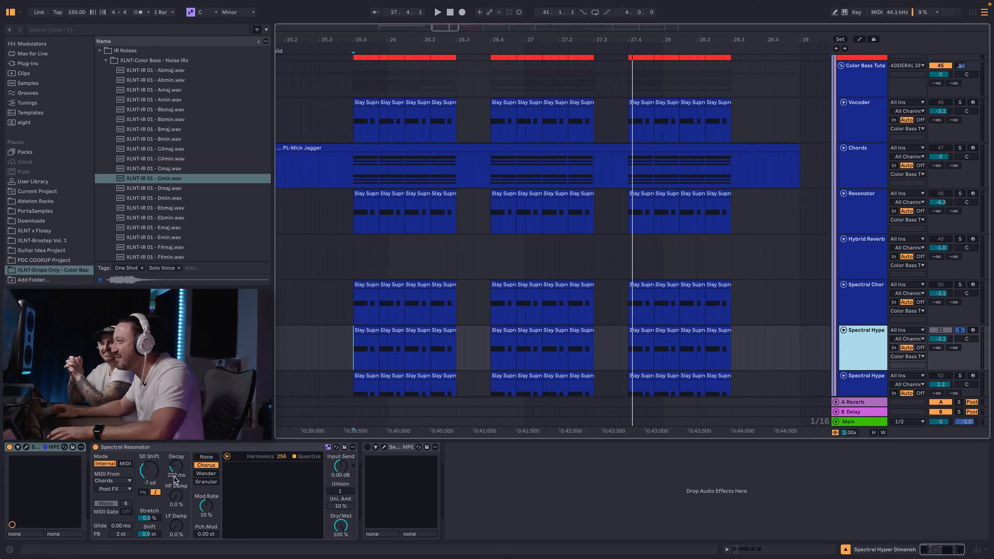
Step: Set the Spectral Resonator's modulation type to None on the Spectral Hyper track and play the clips
click(127, 447)
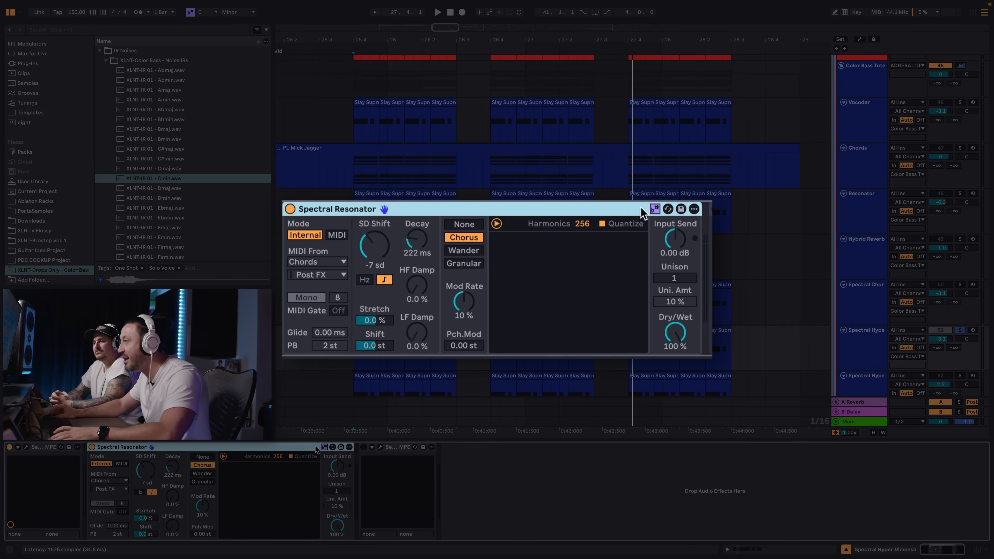
click(467, 225)
key(space)
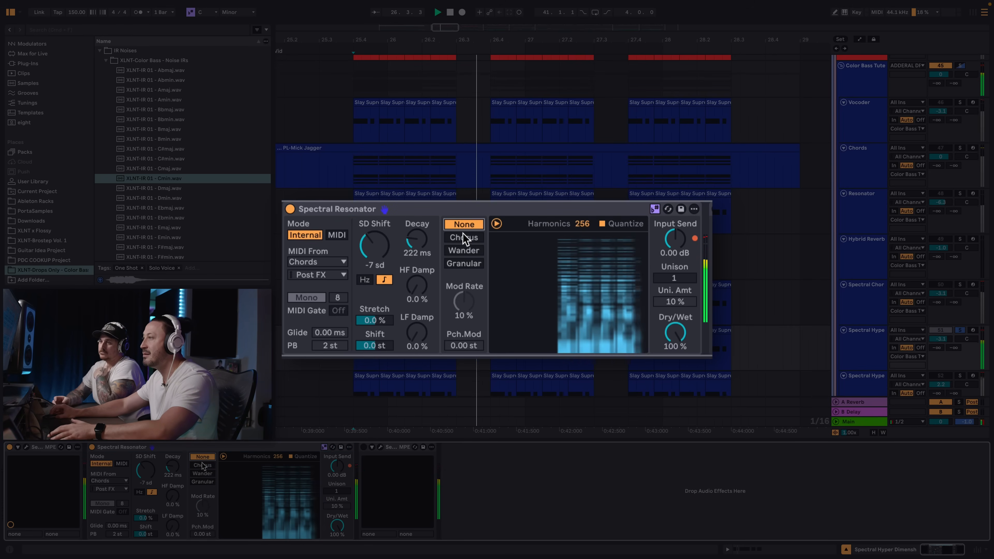
Step: Set the Spectral Resonator's modulation type to Chorus and audition the scale-degree shift at -11 sd and -10 sd
click(463, 234)
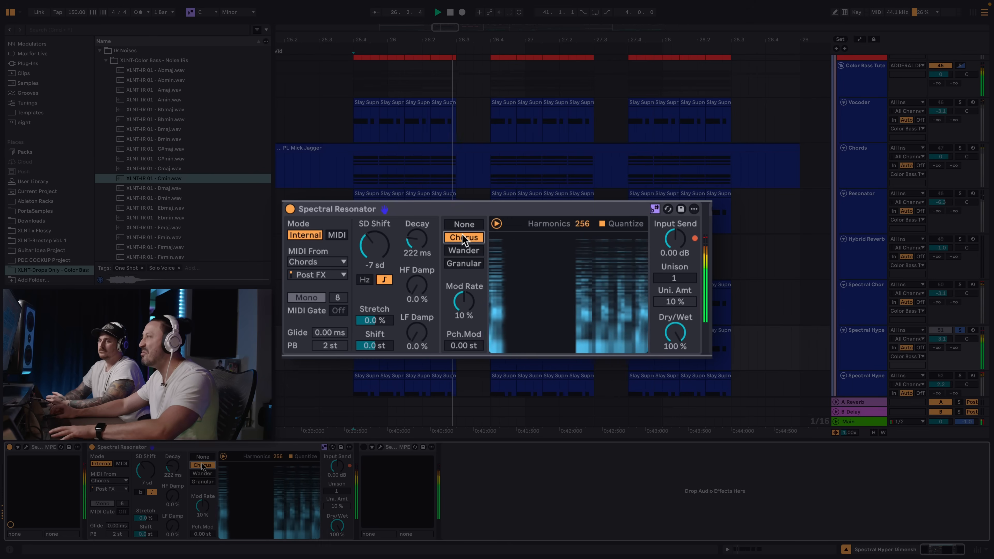
key(space)
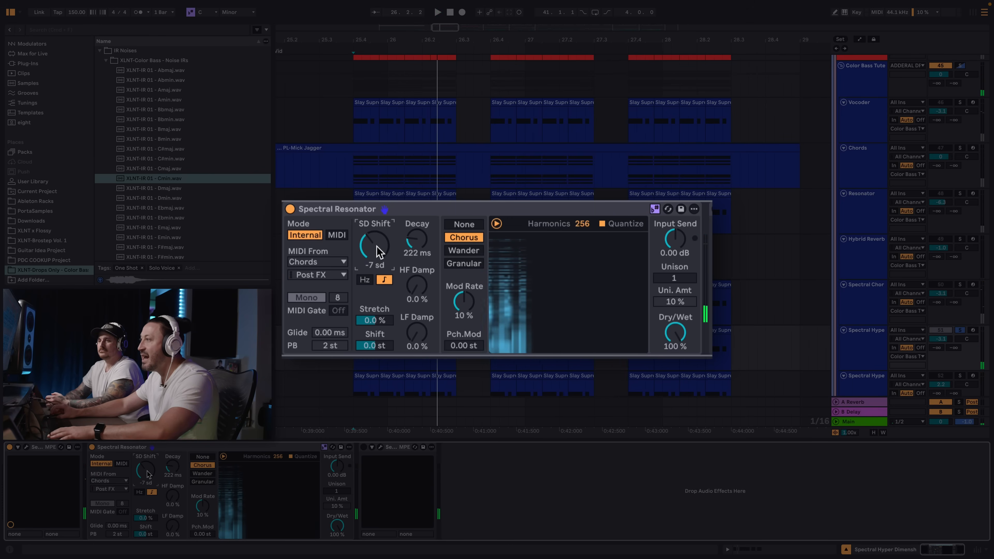
scroll(377, 246, down, 3)
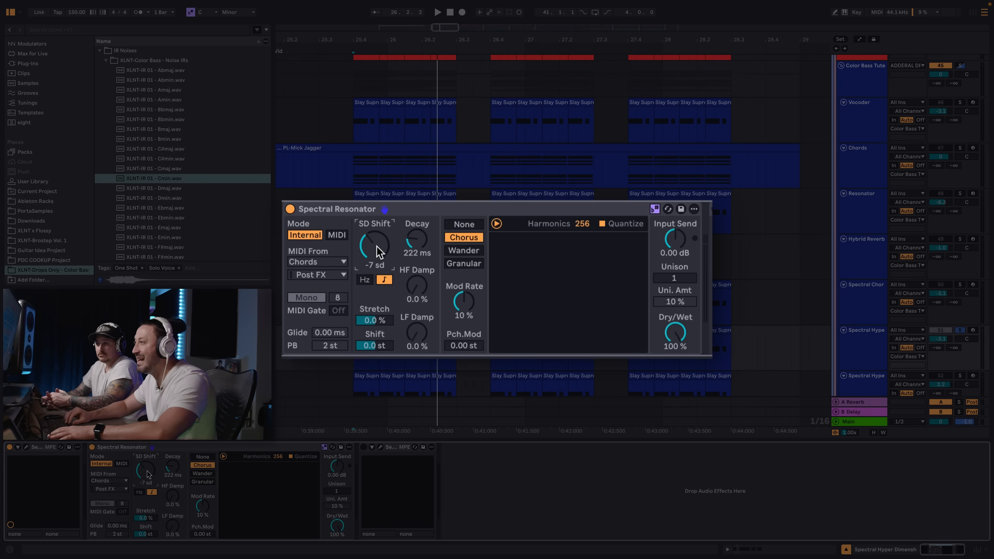
key(space)
scroll(376, 246, down, 2)
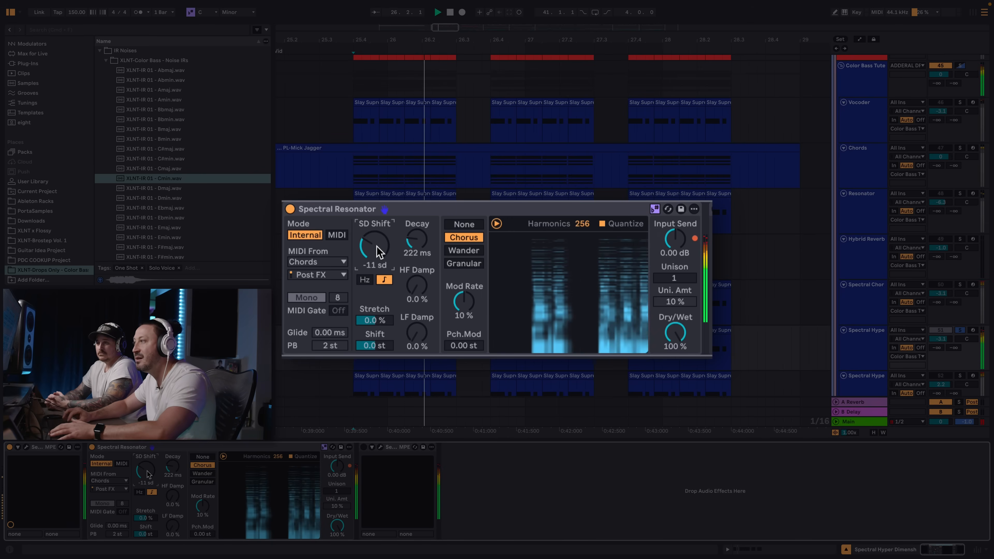
scroll(377, 246, up, 3)
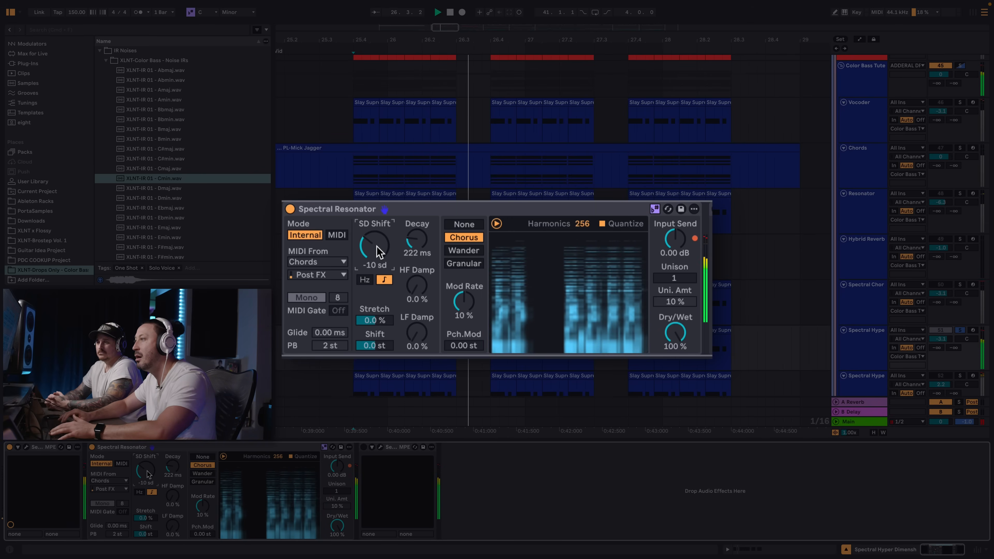
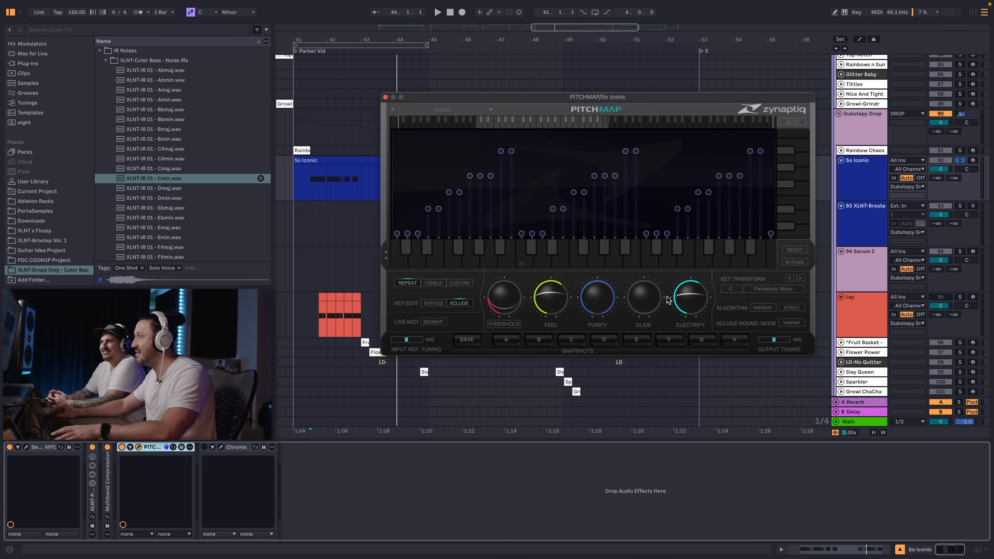
Step: Raise PITCHMAP's Threshold to 1.00 on the So Iconic track and play the clip to hear the effect
key(space)
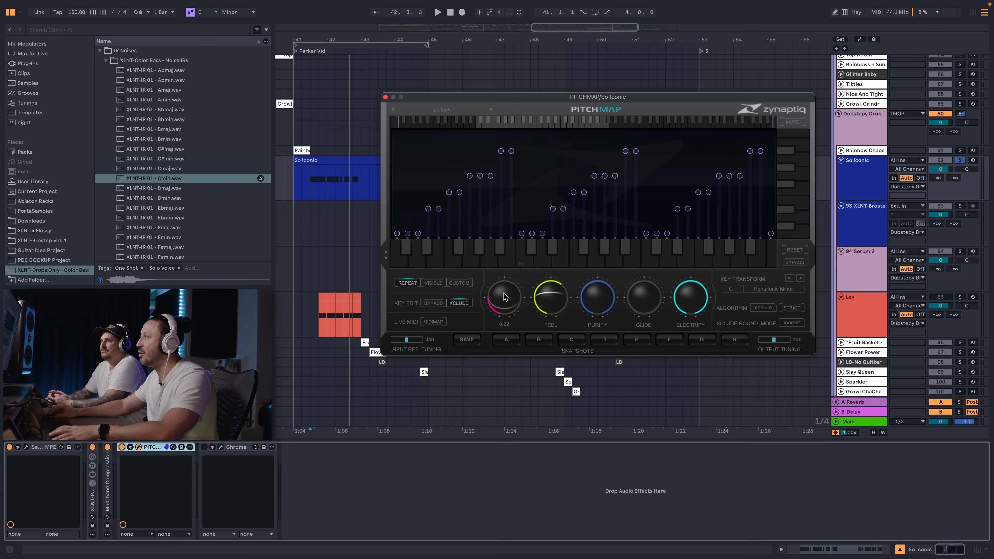
drag(497, 302, 498, 300)
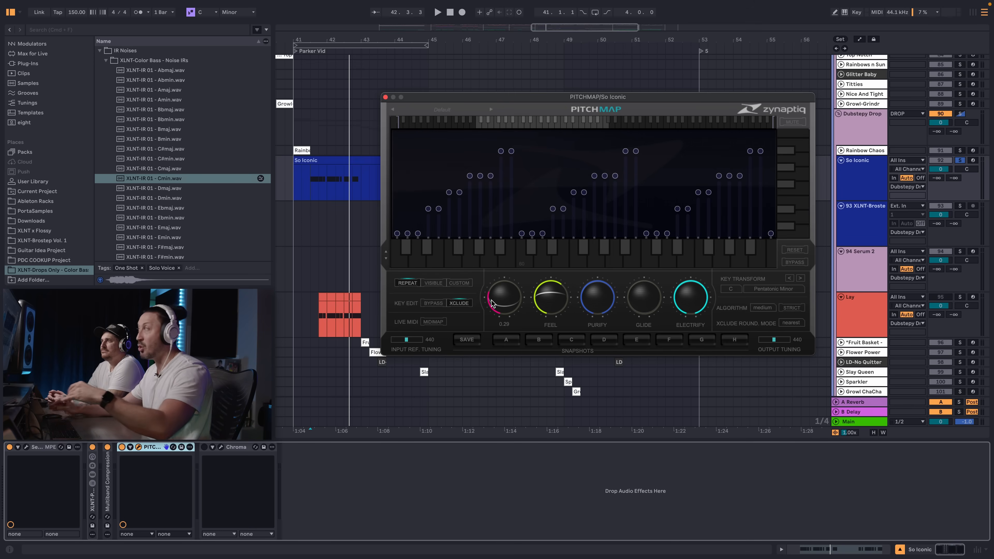
drag(492, 304, 506, 291)
key(space)
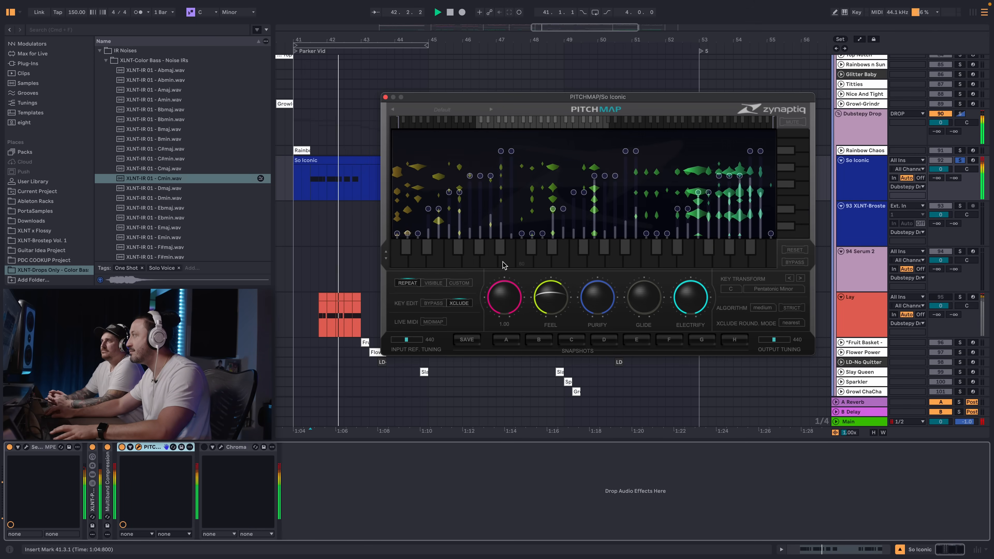
key(space)
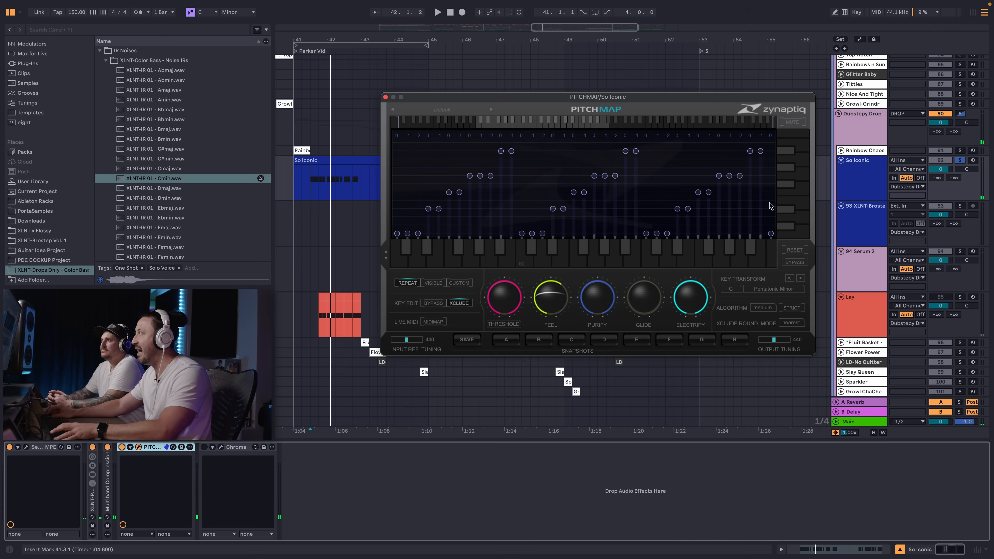
key(space)
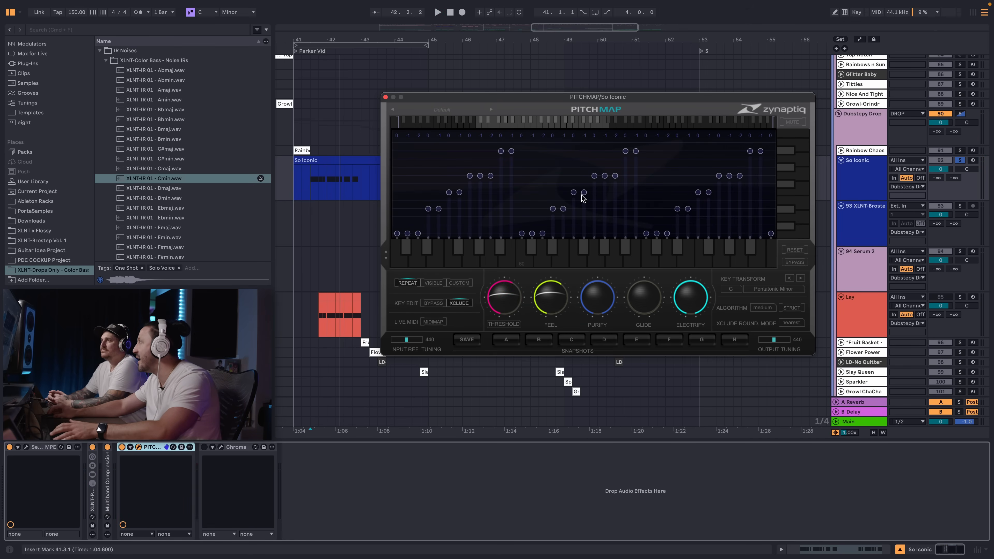
Step: Close PITCHMAP, bypass it on the So Iconic track, and enable and open Chroma instead
mouse_move(680, 210)
mouse_down()
mouse_move(678, 170)
mouse_move(680, 216)
mouse_up()
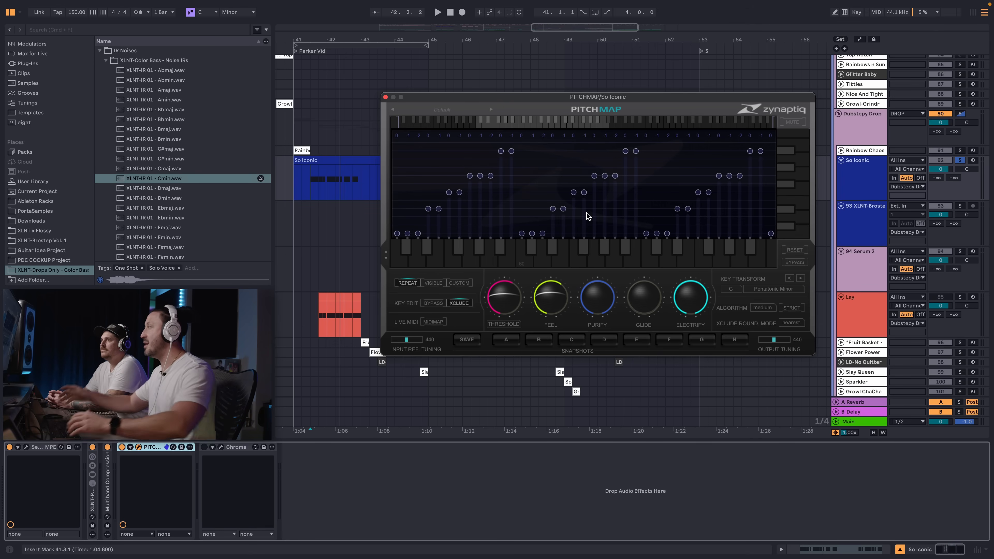
click(385, 97)
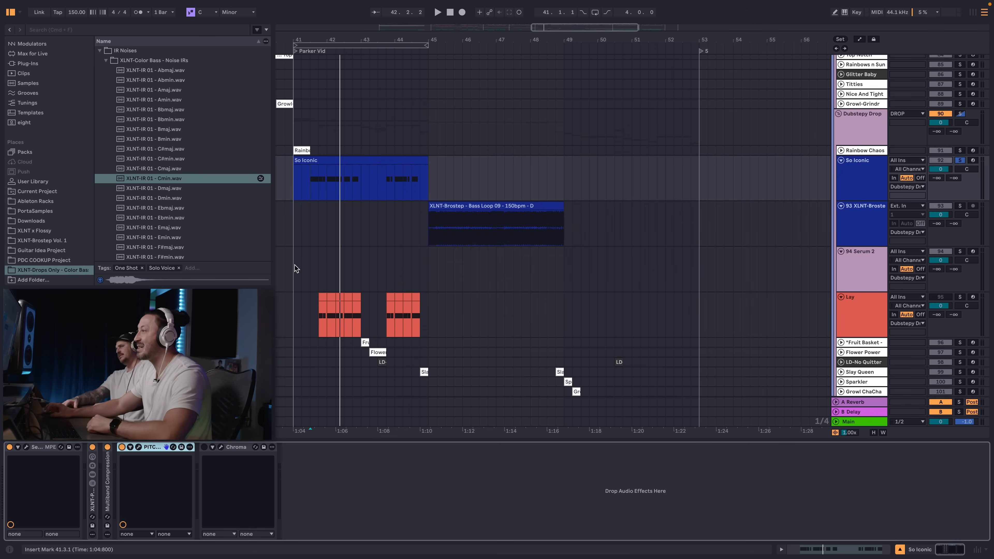
click(217, 450)
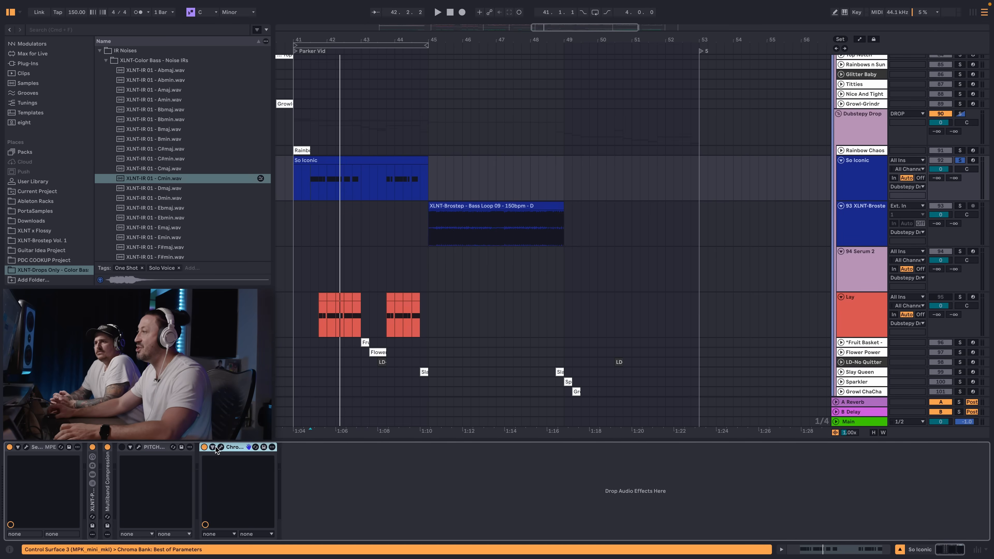
click(221, 447)
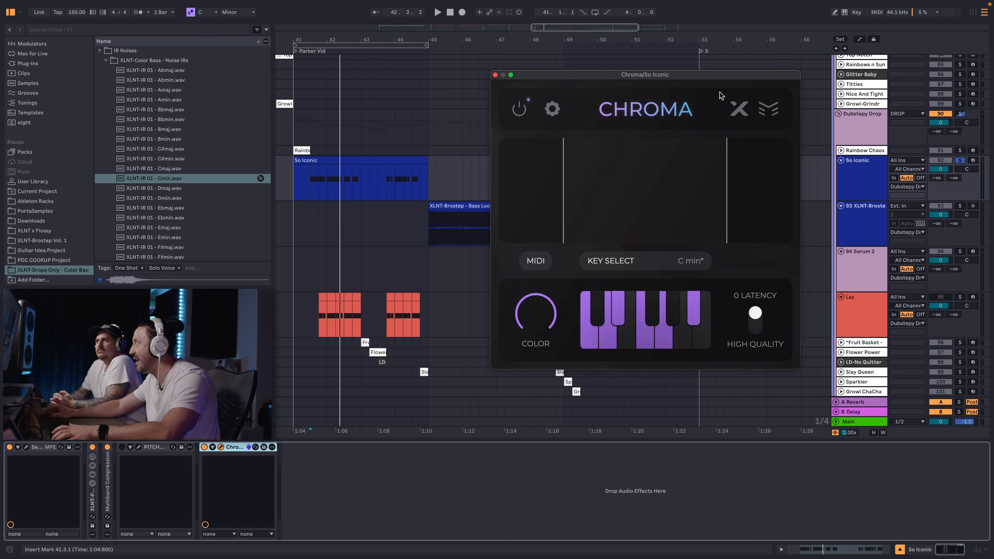
drag(762, 77, 763, 70)
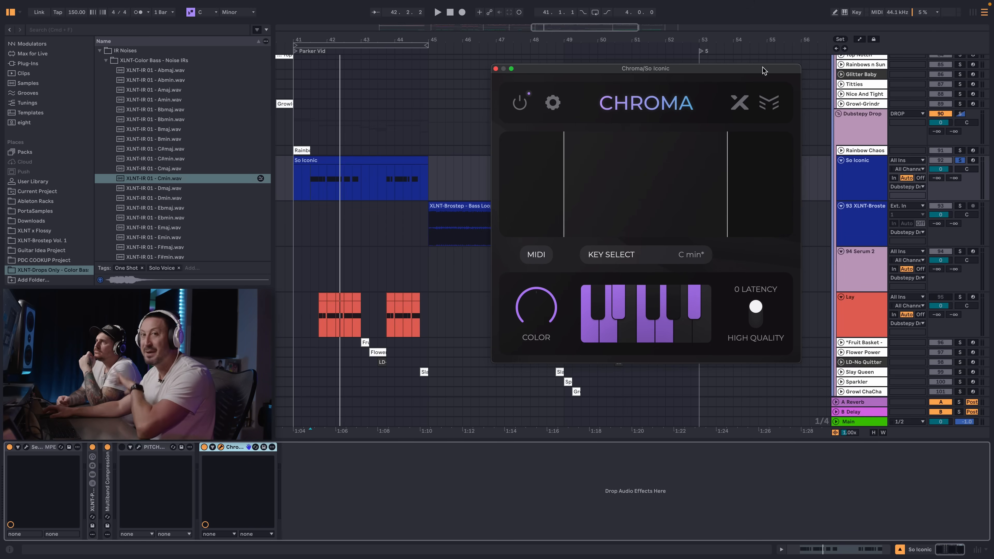
drag(763, 70, 764, 65)
Step: Play the So Iconic clip from 41.3.1 and compare its sound with Chroma bypassed and enabled
click(313, 190)
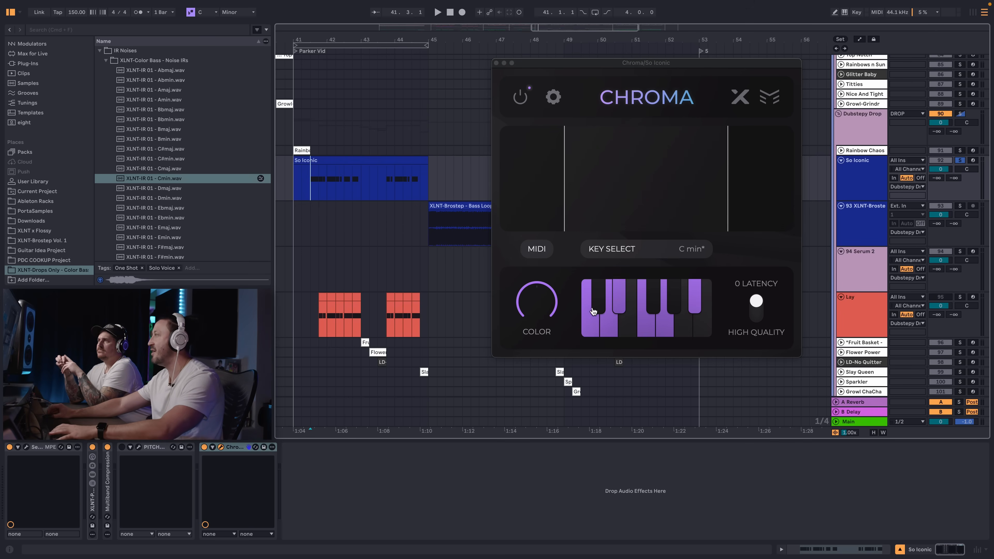
key(space)
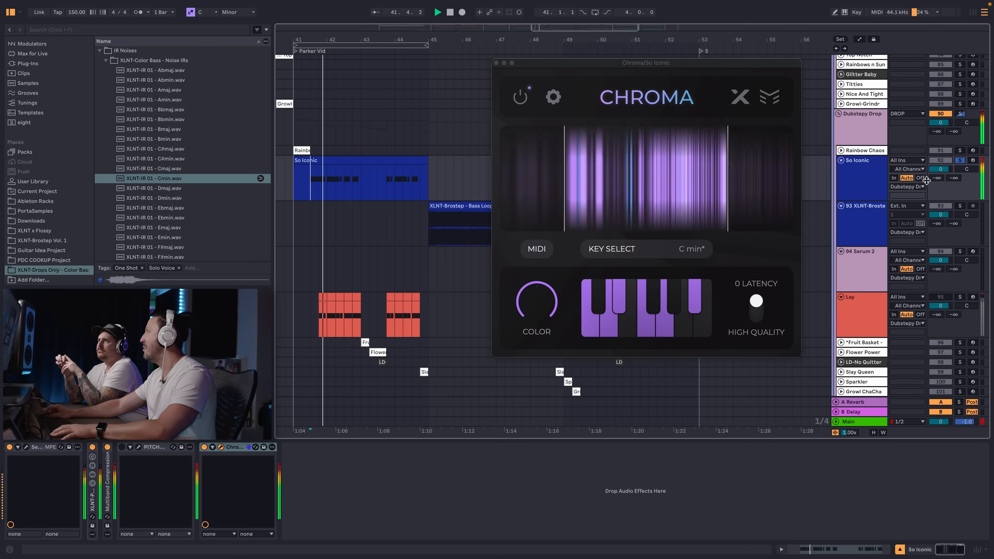
key(space)
key(space)
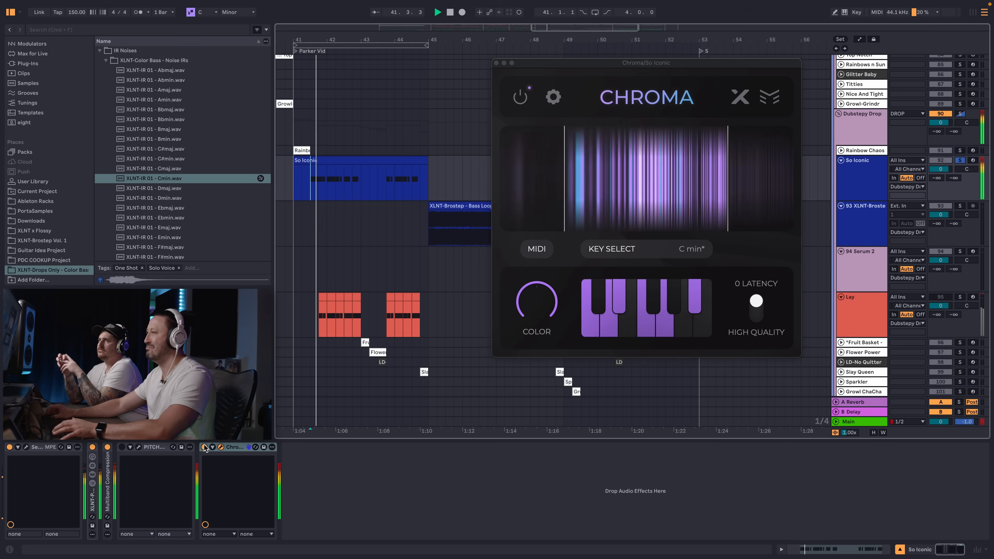
click(204, 447)
click(204, 447)
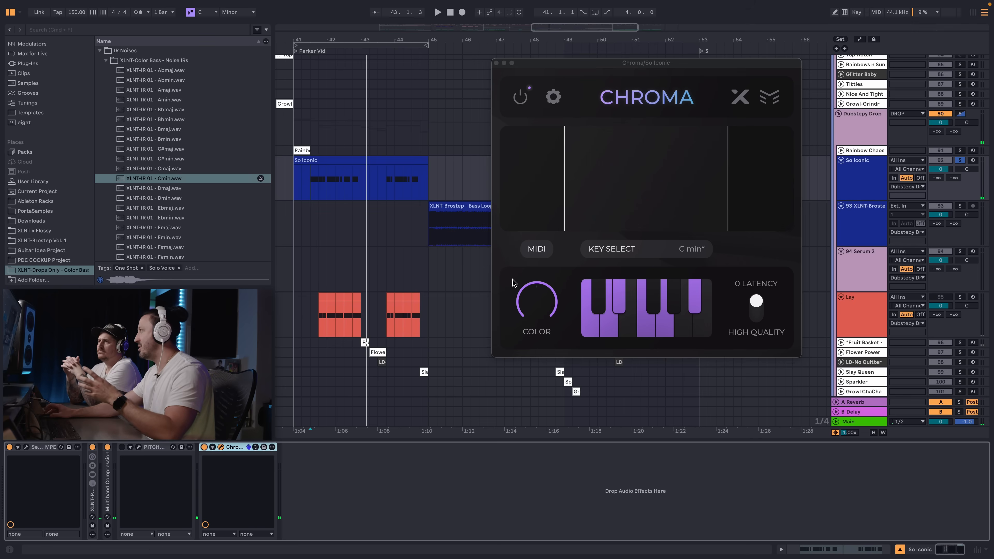
Step: Examine Chroma's key selection, including the scale choices and the list of root notes
click(615, 249)
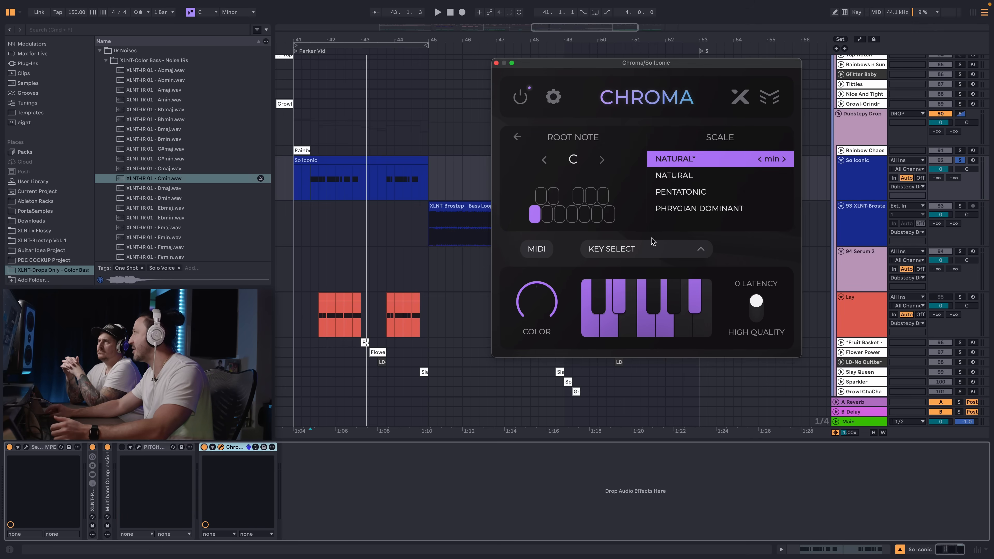
click(583, 163)
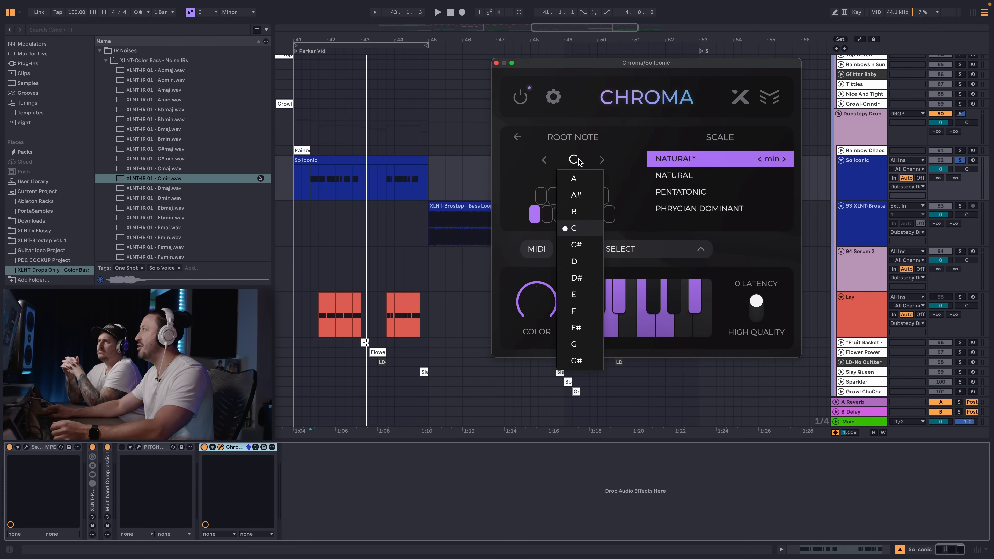
click(569, 165)
Step: Move Chroma's lower frequency limit slightly down and audition the clip with Color at 100% and at maximum
mouse_move(567, 175)
mouse_down()
mouse_move(534, 175)
mouse_move(587, 173)
mouse_move(529, 171)
mouse_move(545, 172)
mouse_move(568, 229)
mouse_move(574, 170)
mouse_move(557, 191)
mouse_up()
key(space)
key(space)
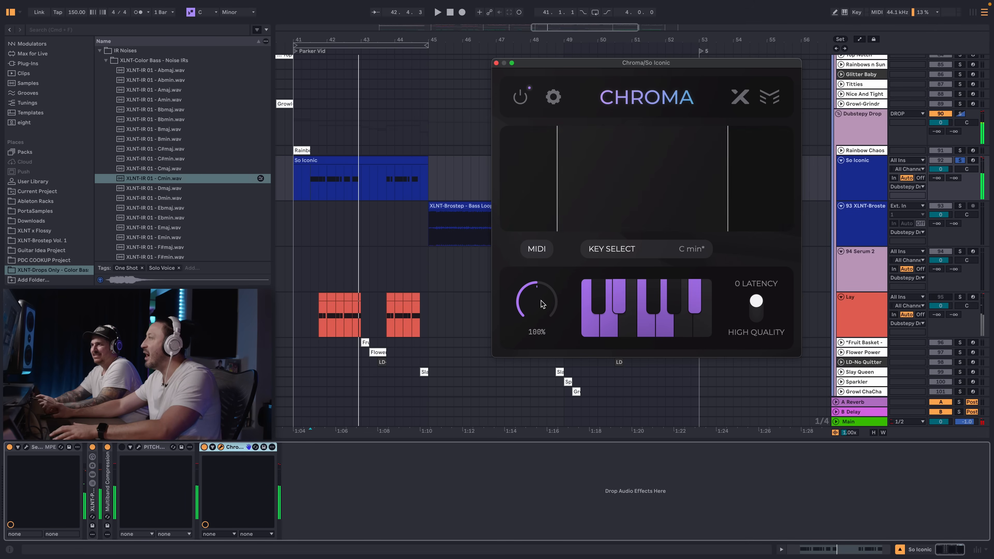
drag(542, 317, 525, 291)
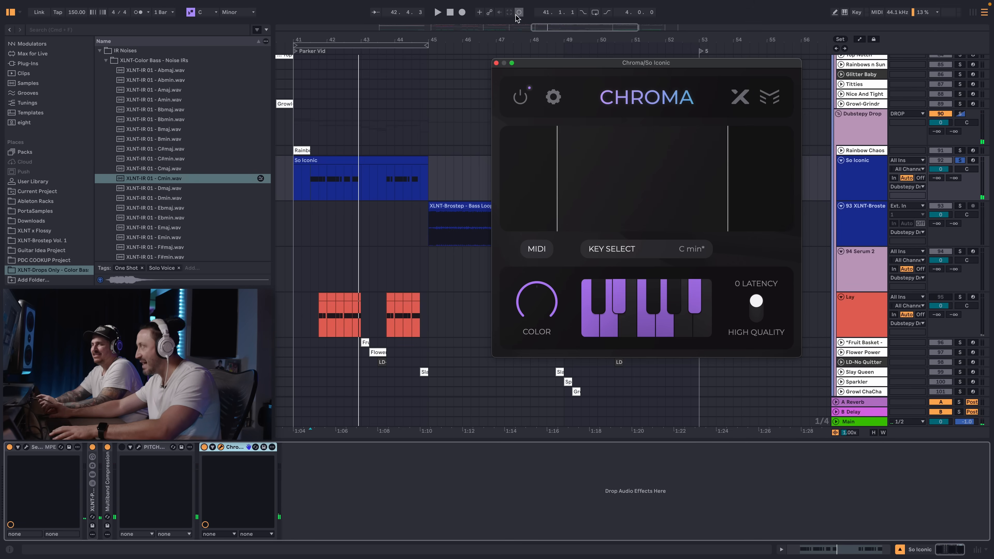
key(space)
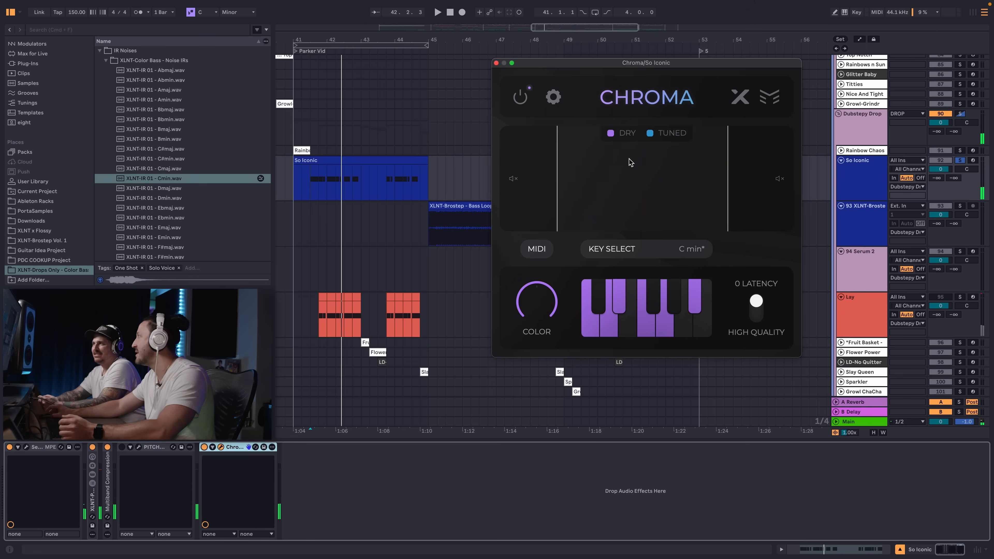
Step: Show Chroma's key selection again and toggle the G note on its keyboard off and back on
click(644, 249)
click(666, 331)
click(666, 331)
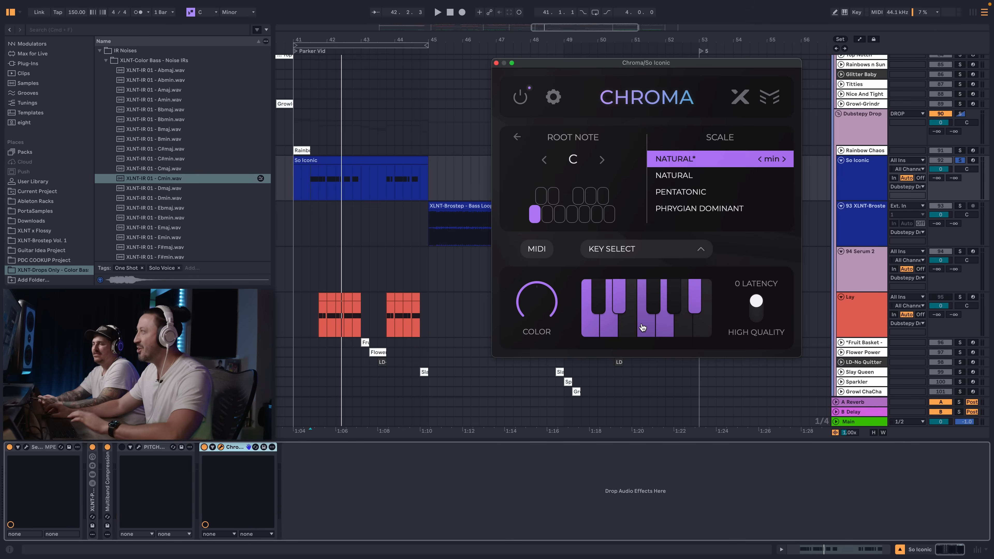
drag(624, 65, 607, 68)
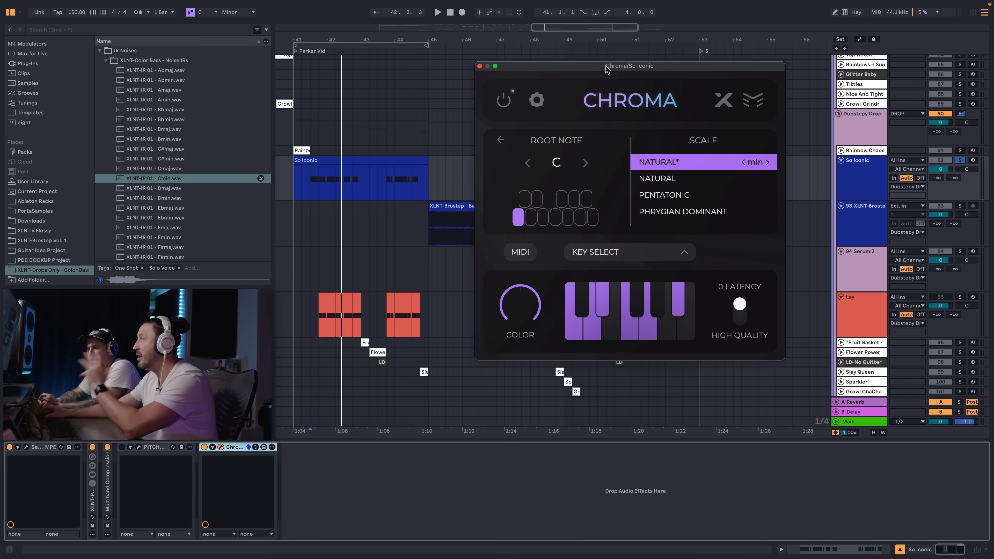
drag(606, 68, 589, 116)
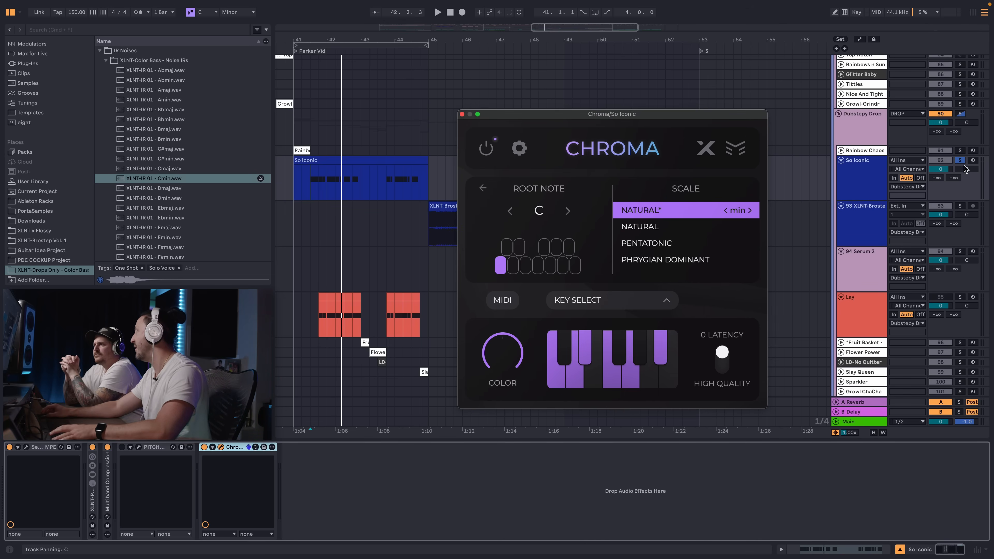
Step: Unsolo the So Iconic track, play the full mix from 41.3.1 while lowering Chroma's Color to about half, and close Chroma
click(315, 161)
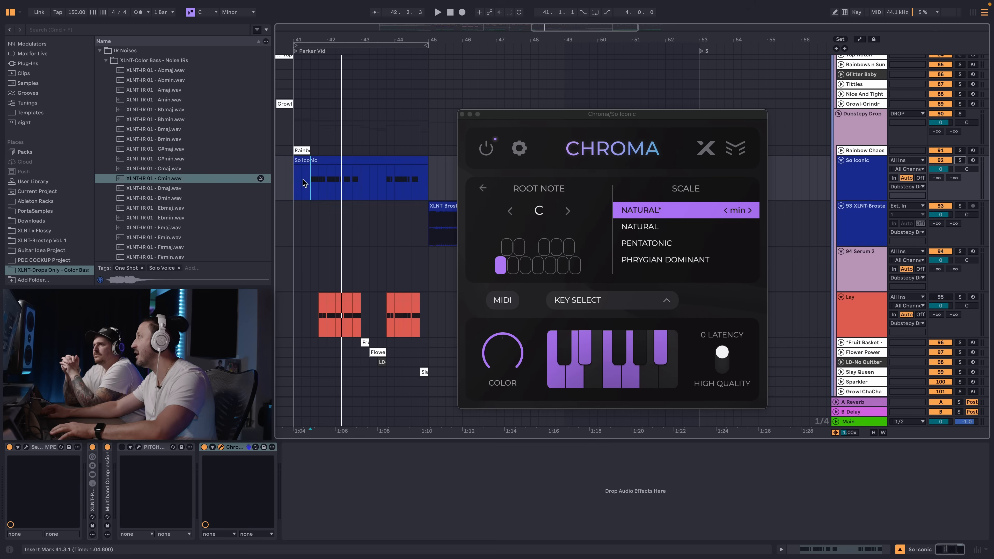
key(space)
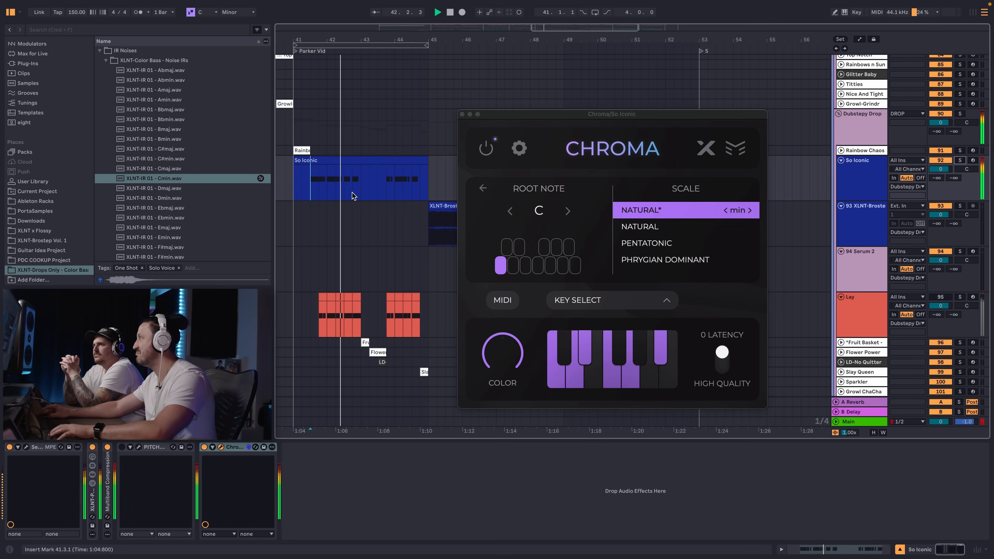
mouse_move(504, 356)
drag(505, 356, 495, 420)
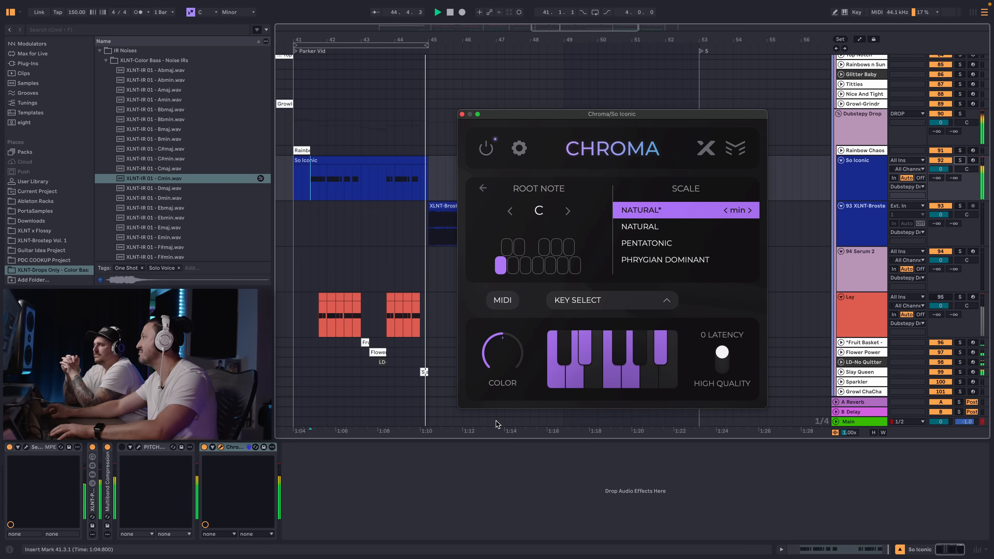
key(space)
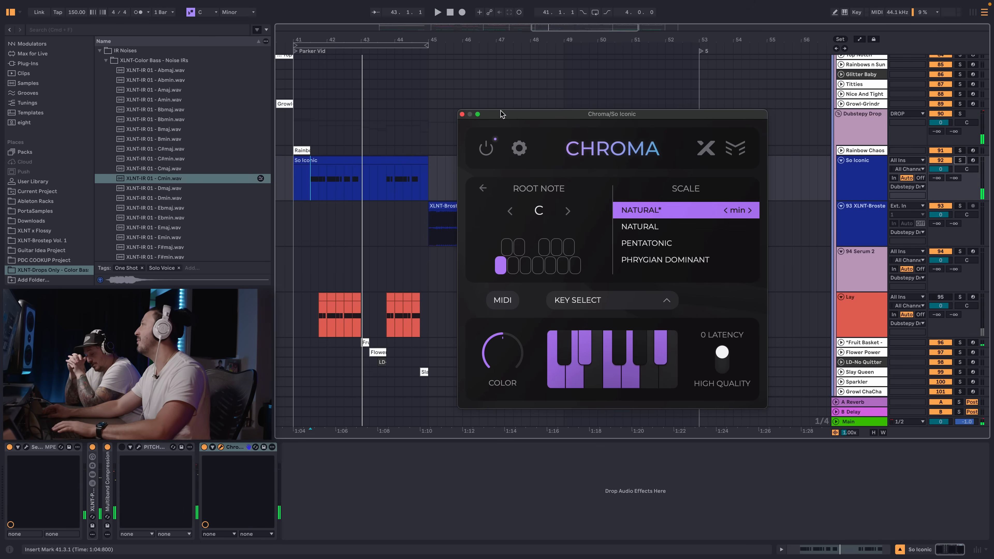
click(462, 114)
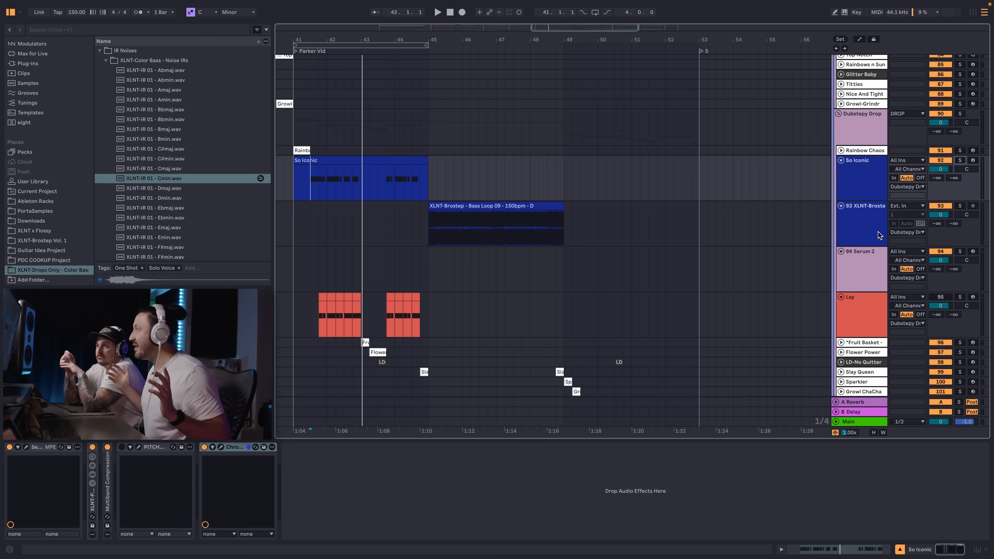
Step: Open the reTune plug-in on the XLNT-Brostep Bass Loop 09 track
click(863, 226)
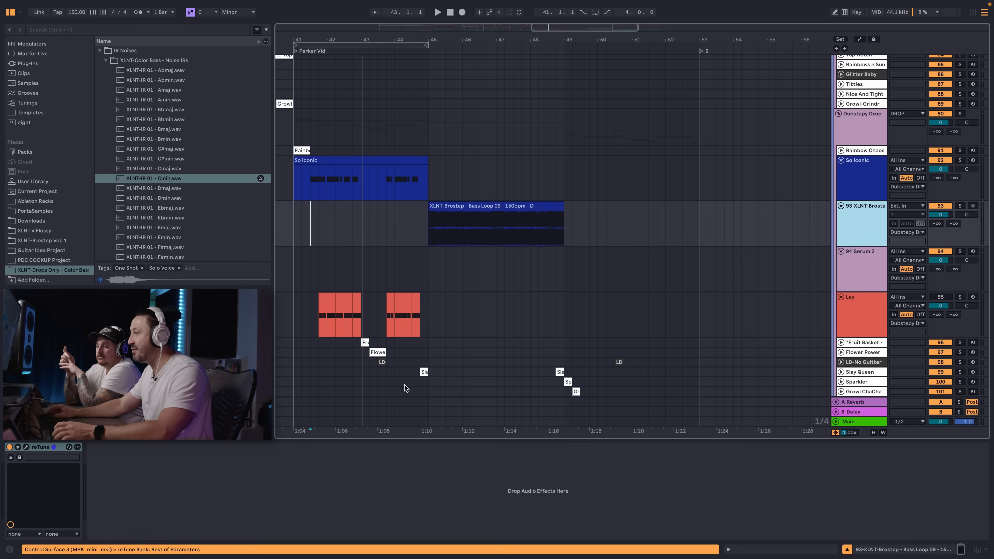
click(26, 447)
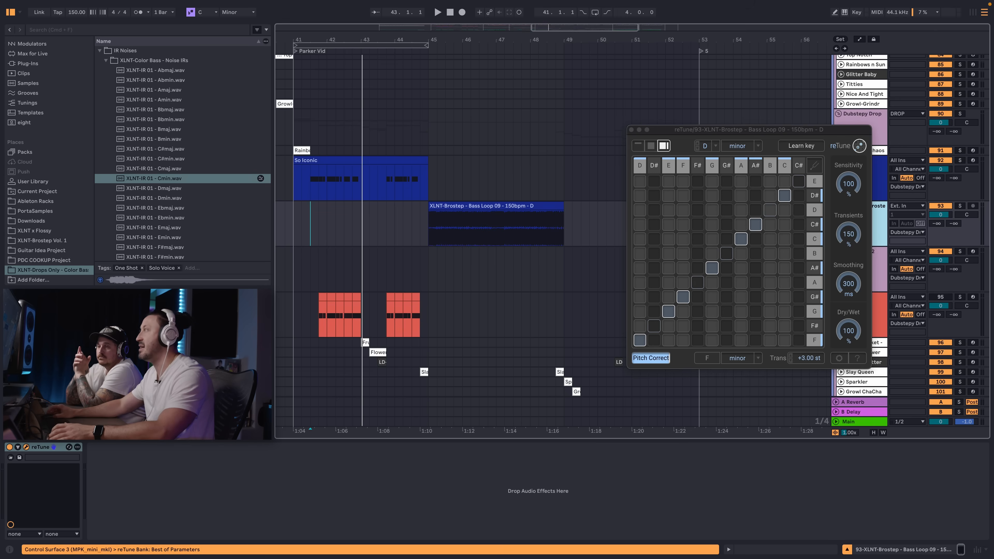
Step: Move the reTune window clear of the XLNT-Brostep Bass Loop 09 clip and play the arrangement from 44.2.1 with reTune bypassed
drag(722, 131, 697, 108)
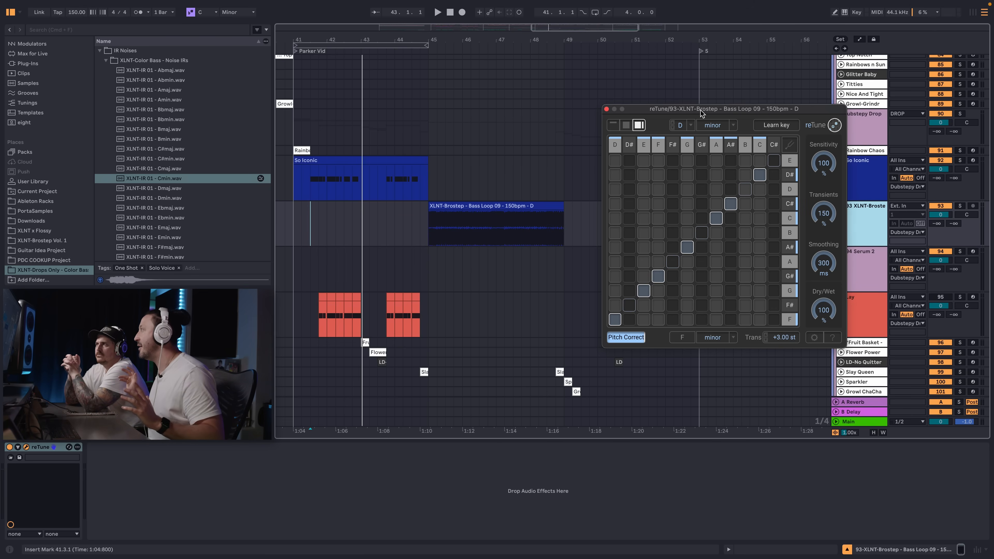
drag(701, 111, 689, 109)
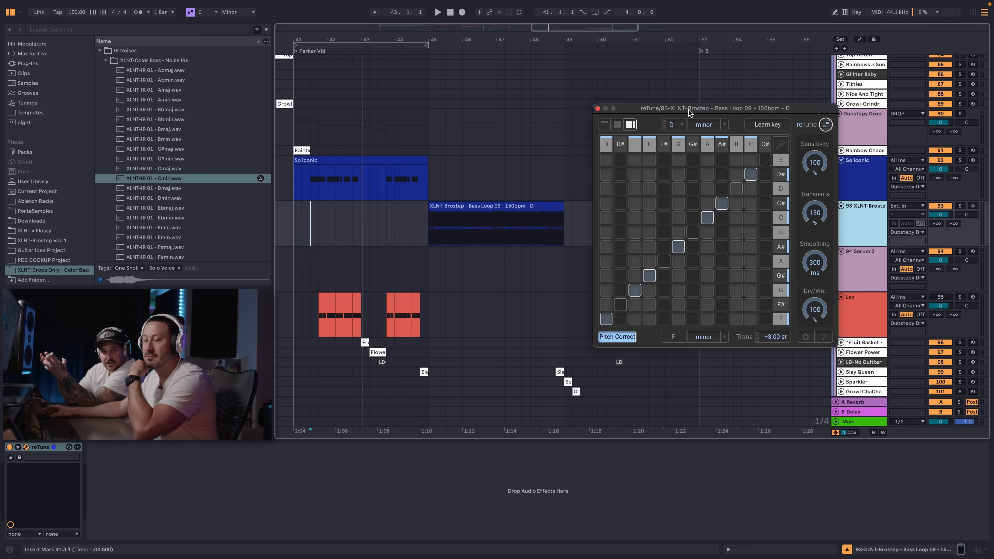
drag(689, 109, 680, 251)
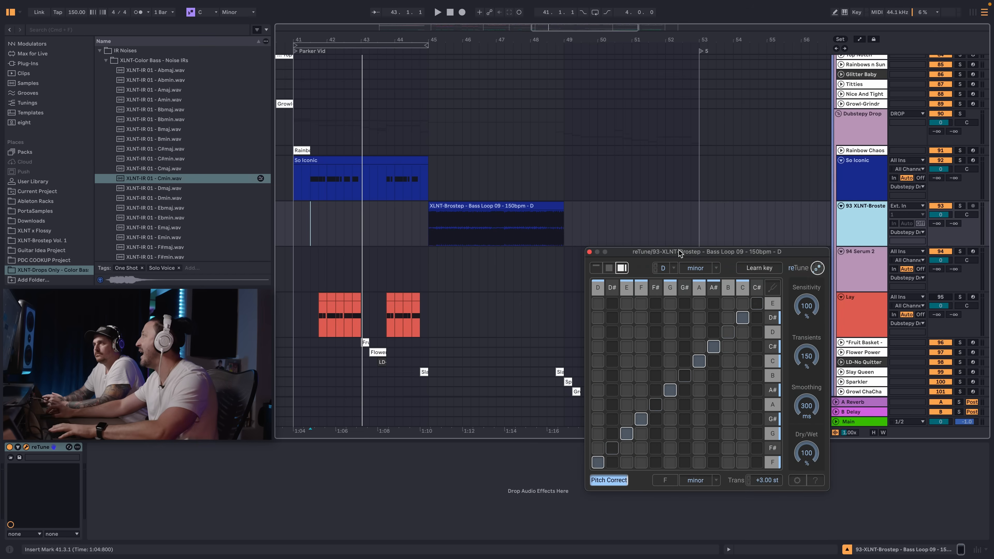
click(467, 206)
drag(494, 34, 493, 36)
key(space)
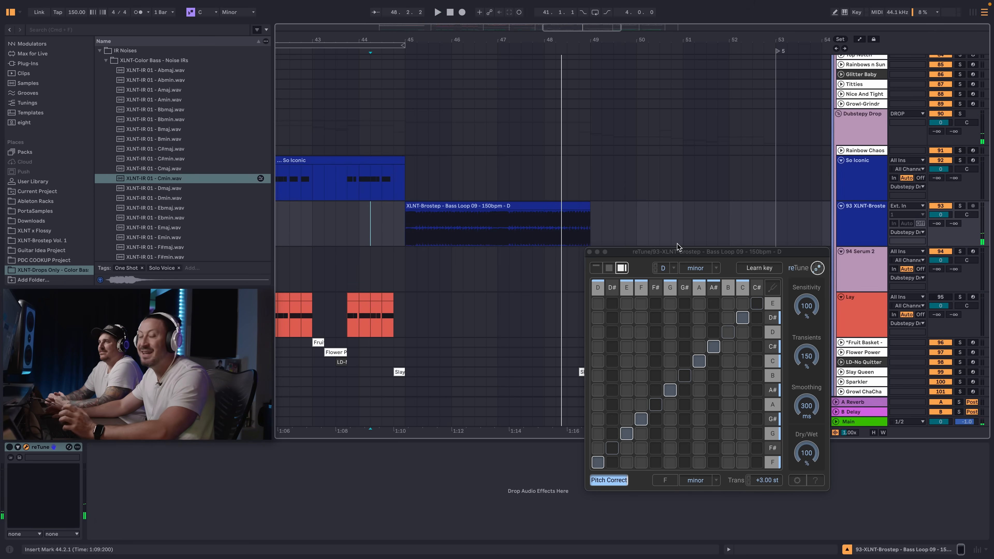
Step: Solo the XLNT-Brostep Bass Loop 09 track, turn reTune back on and audition the clip with transposition at +3.00 st
drag(672, 250, 700, 161)
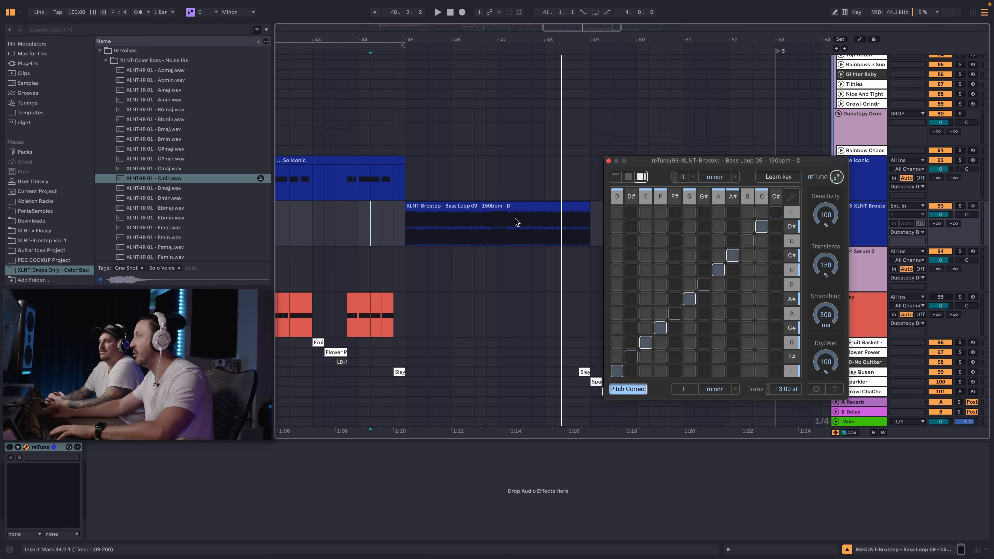
click(543, 205)
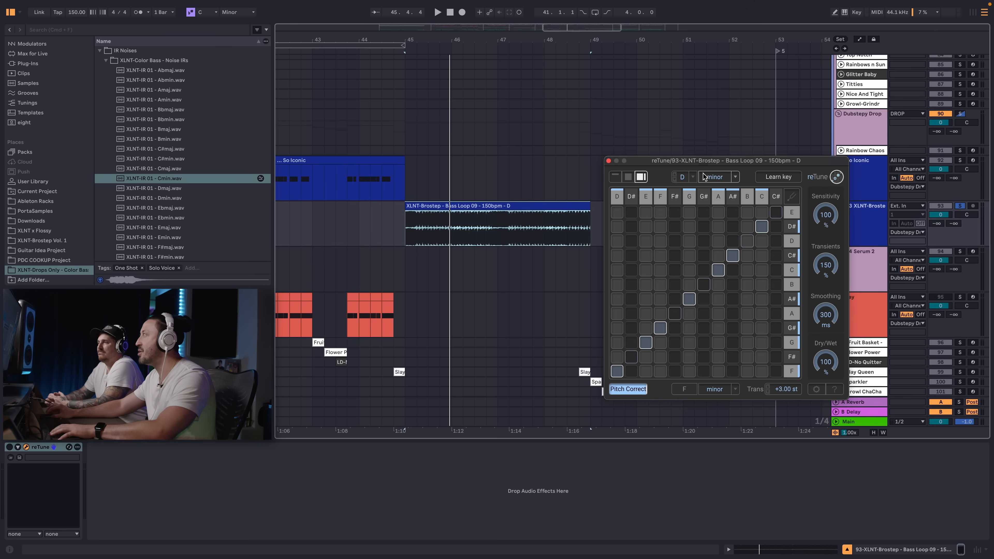
double_click(773, 388)
click(770, 388)
click(770, 388)
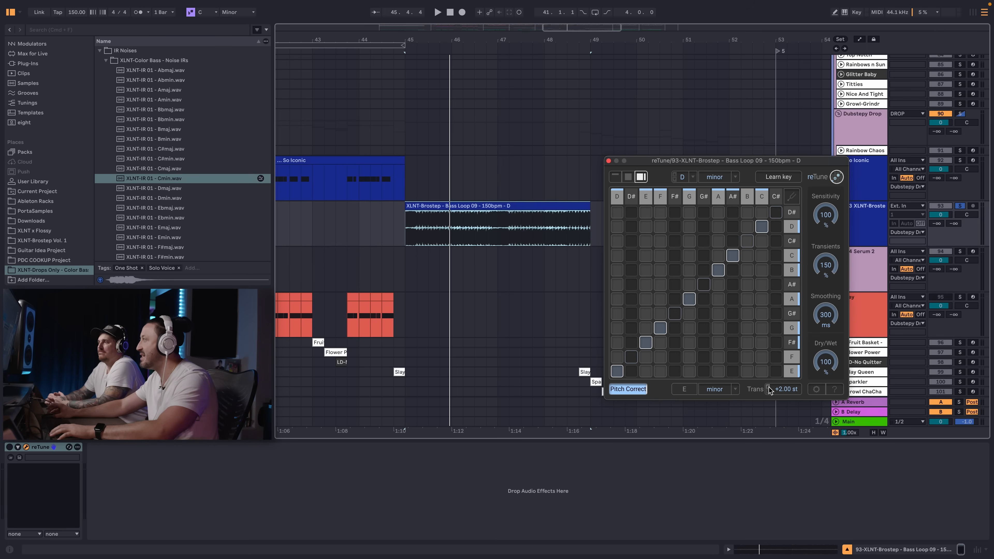
click(770, 387)
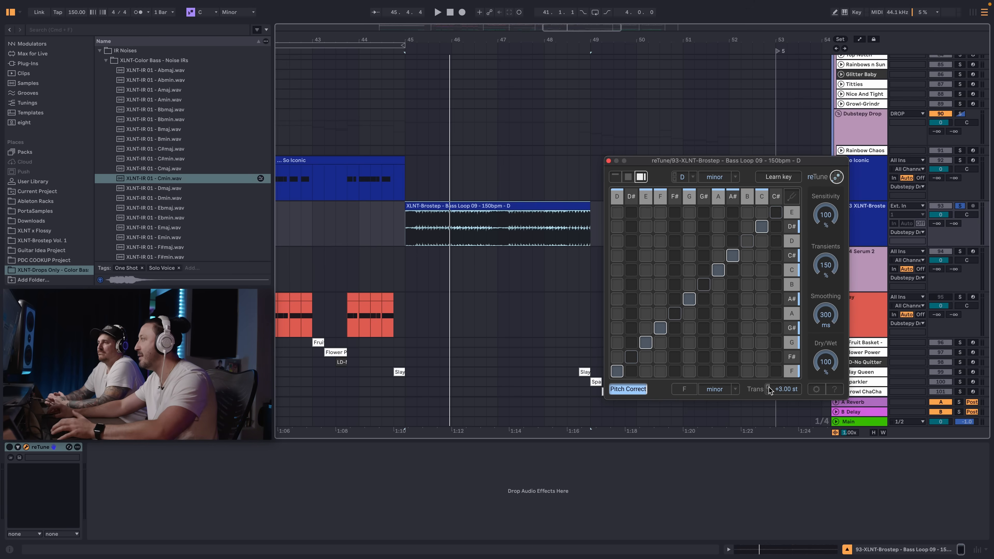
click(677, 434)
key(space)
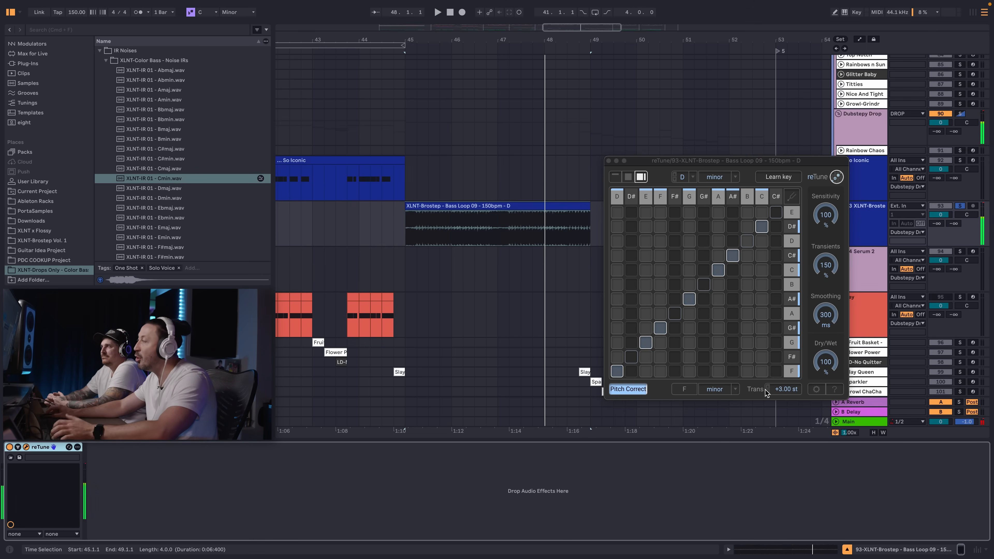
Step: Audition the soloed bass loop while lowering reTune's transposition to +2.00 st, -1.00 st and -2.00 st
click(767, 393)
key(space)
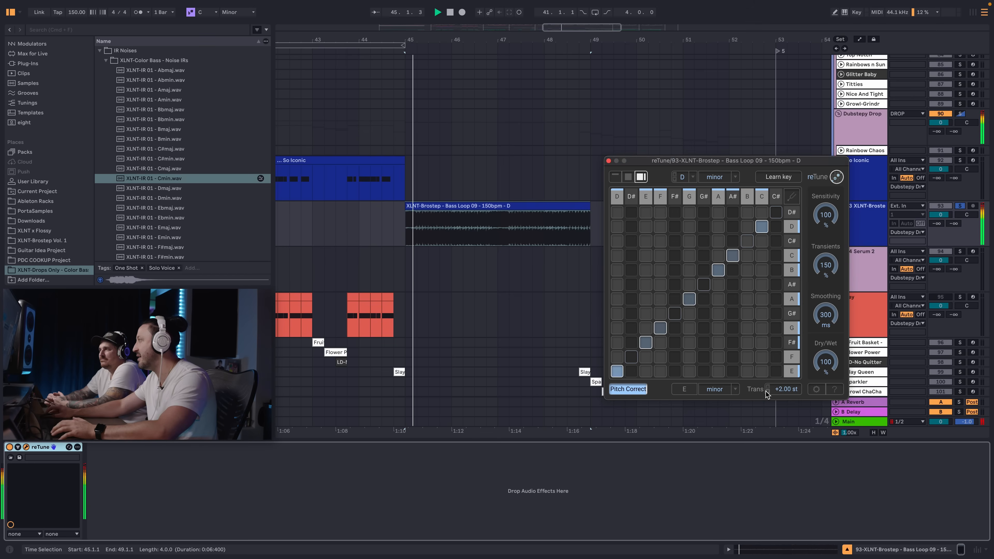
click(768, 392)
click(767, 393)
click(767, 393)
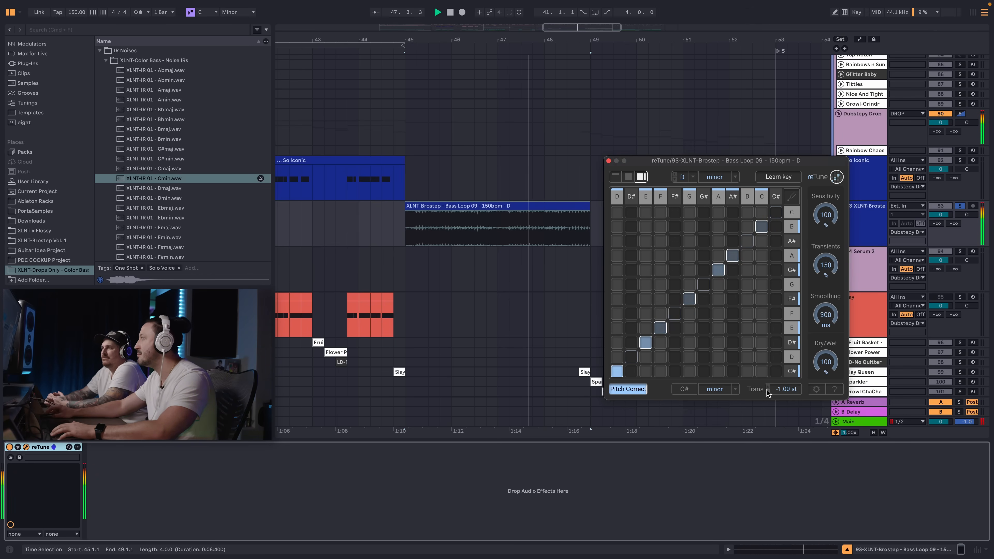
click(768, 393)
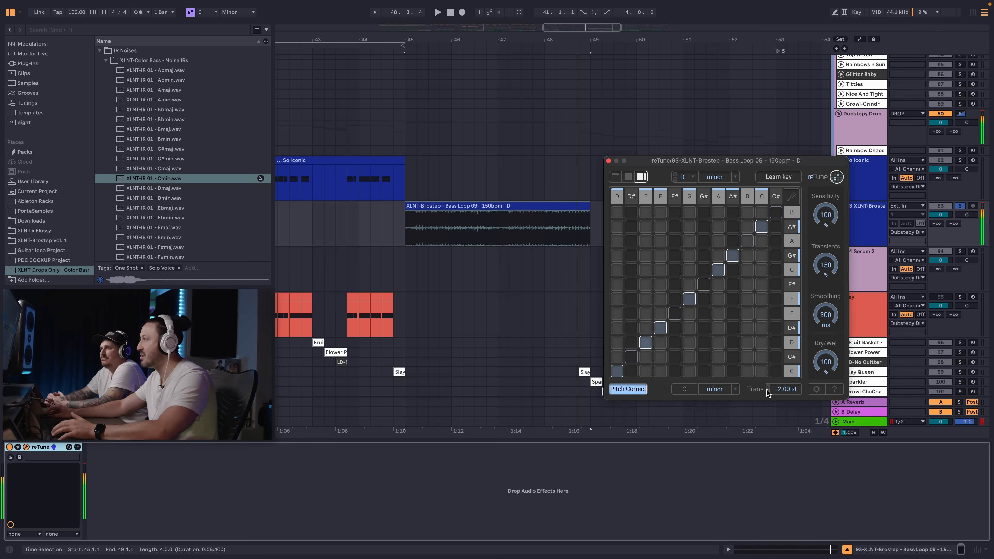
key(space)
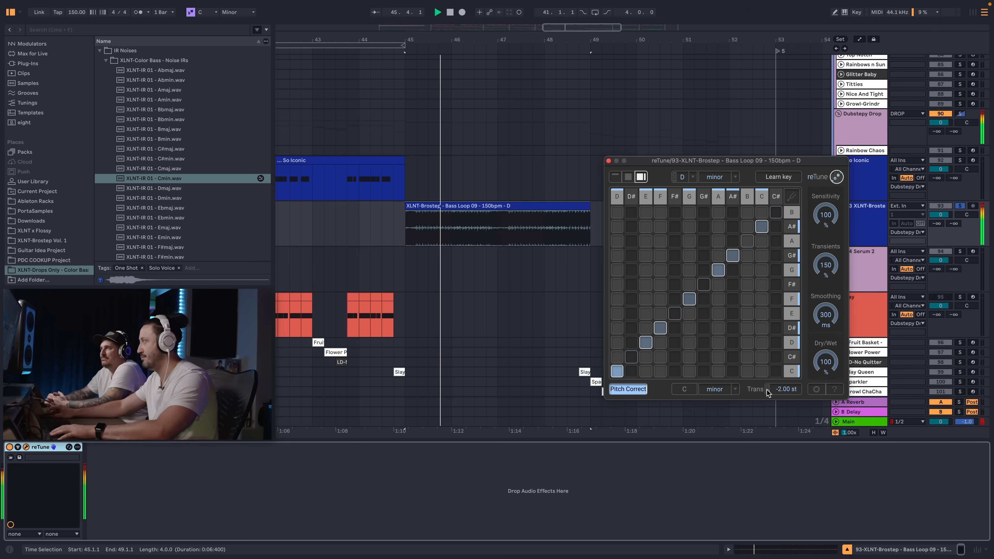
Step: Unsolo the bass loop track, try reTune's transposition at +7.00 st, and set it back to +3.00 st
click(768, 392)
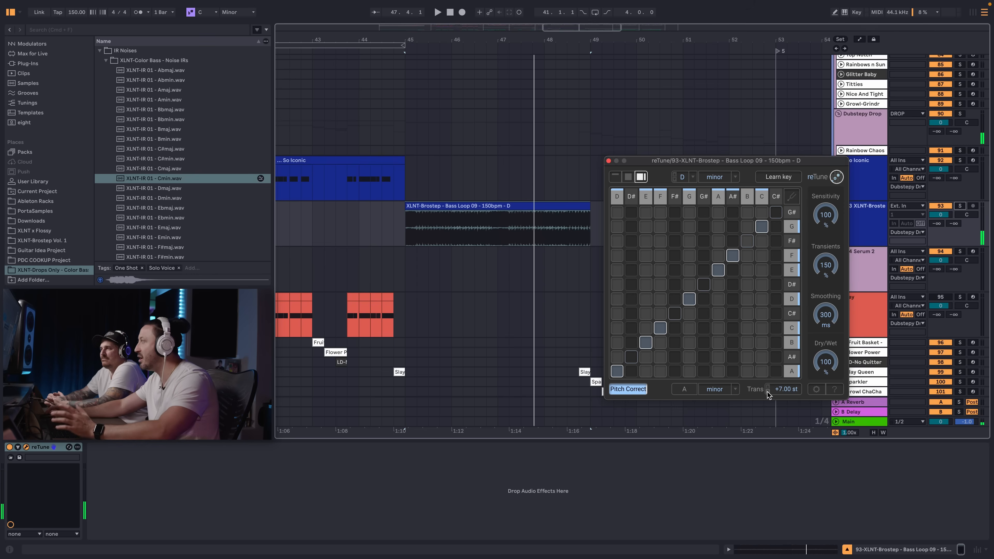
click(768, 392)
click(768, 392)
click(768, 392)
click(767, 392)
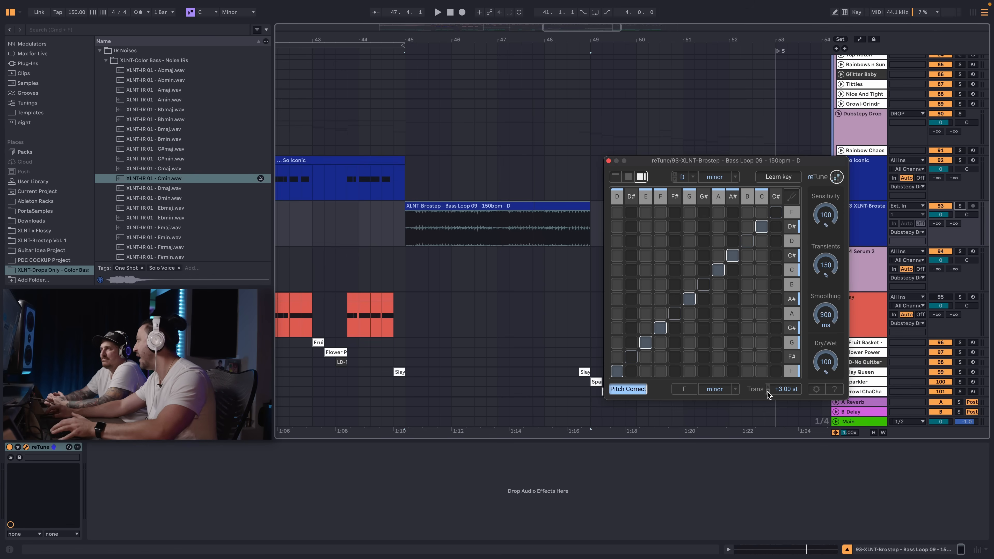